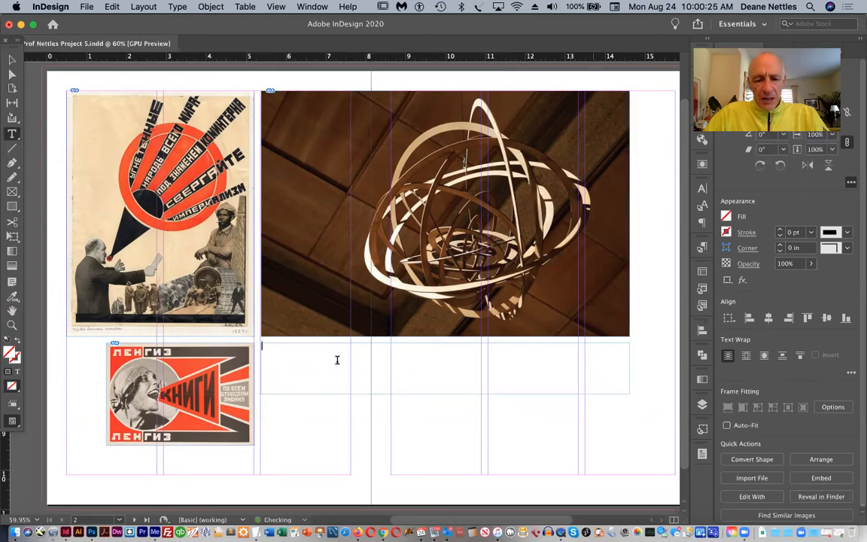
Enter the heading "Russian Constructivism" in the text frame beneath the sculpture photo
type("Russian Constructivism")
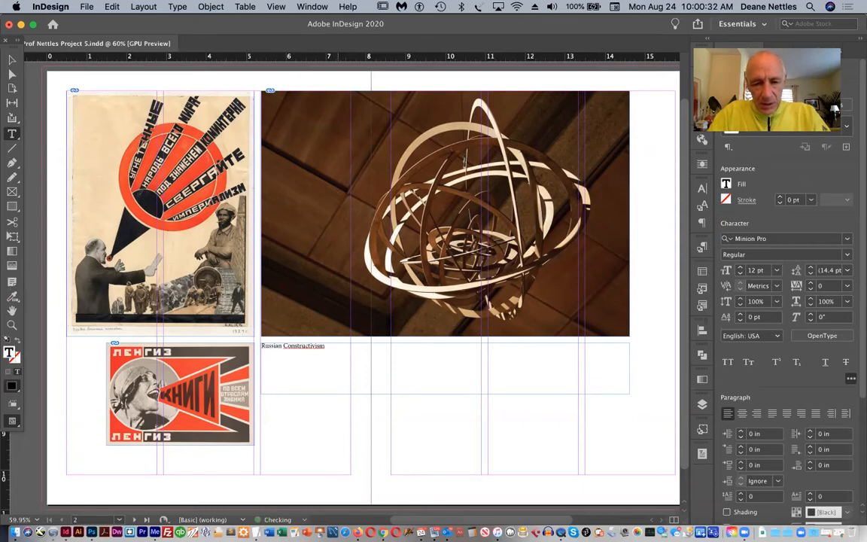
Enlarge the whole "Russian Constructivism" heading to 62 pt
left_click_drag(329, 348, 259, 343)
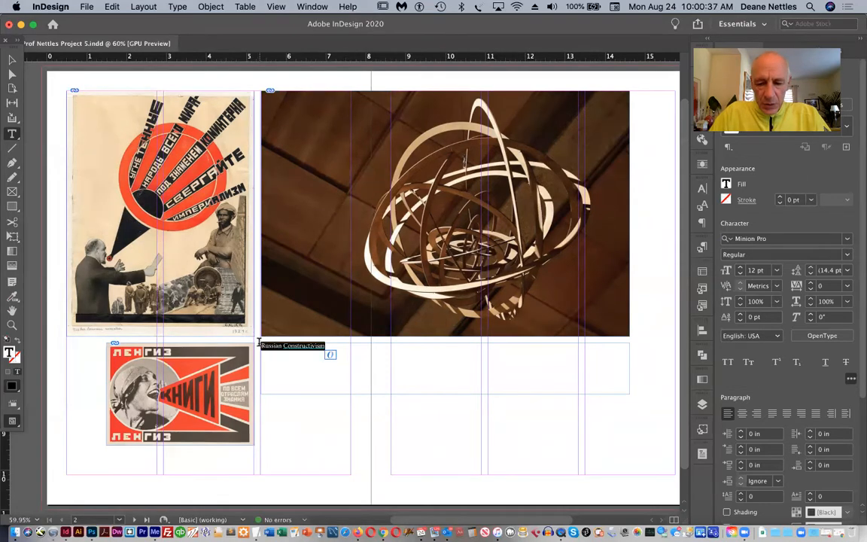
key("super")
key("super+shift+period")
key("super+shift+period")
key("super+shift+period")
key("super+shift+period")
key("super+shift+period")
key("super+shift+period")
key("super+shift+period")
key("super+shift+period")
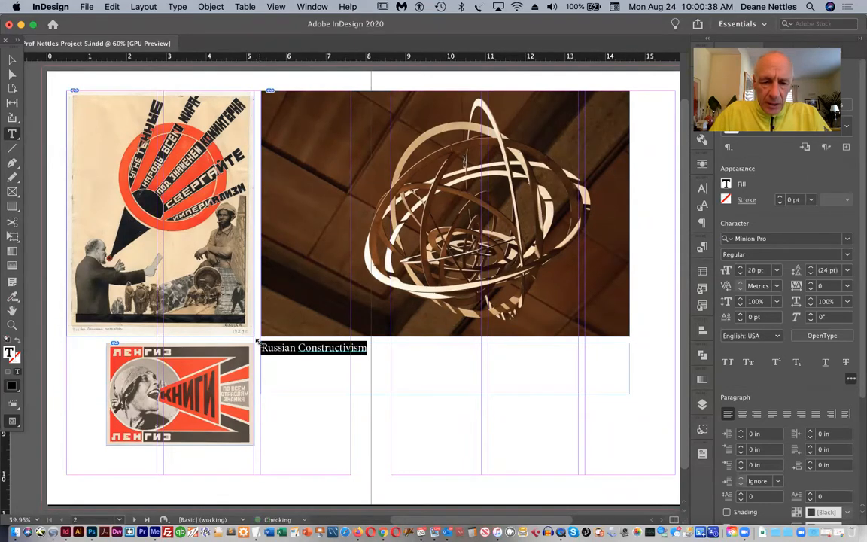
key("super+shift+period")
key("super+shift+period")
key("super+shift+period")
key("super+shift+period")
key("super+shift+period")
key("super+shift+period")
key("super+shift+period")
key("super+shift+period")
key("super+shift+period")
key("super+shift+period")
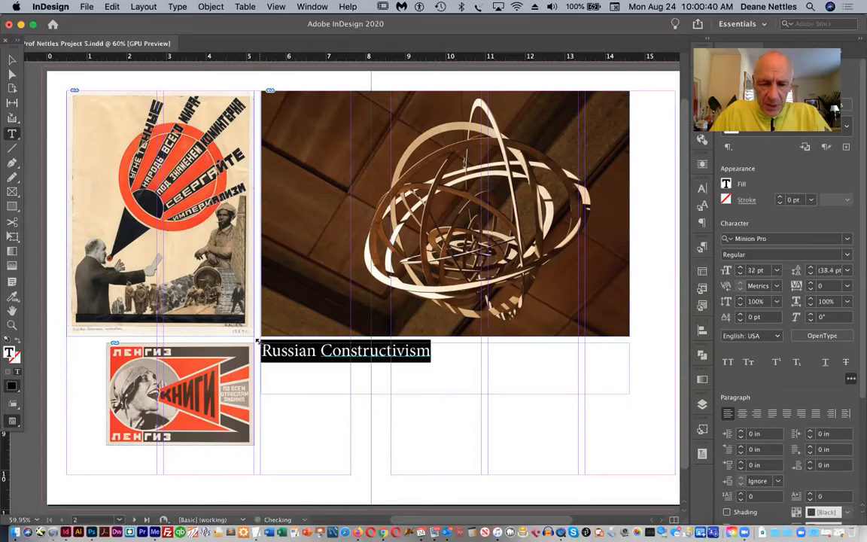
key("super+shift+period")
key("super+shift+period")
key("super+shift+period")
key("super+shift+period")
key("super+shift+period")
key("super+shift+period")
key("super+shift+period")
key("super+shift+period")
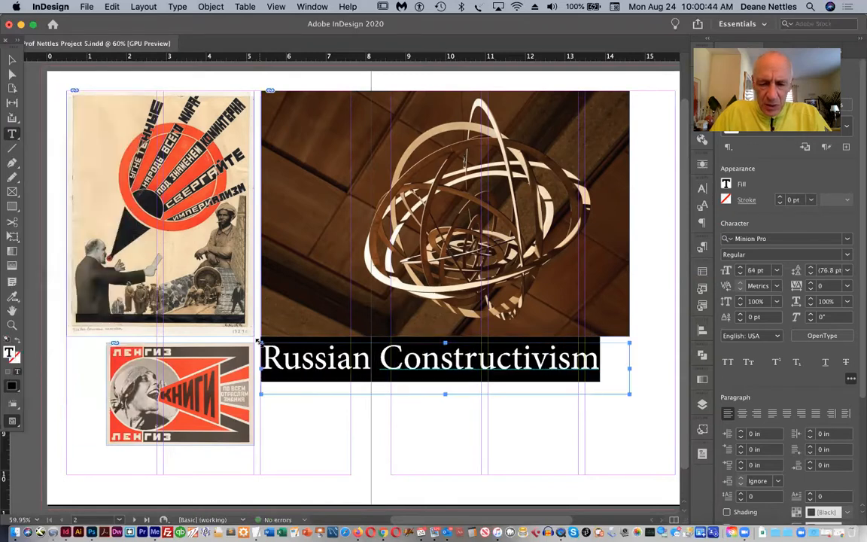
key("super+shift+comma")
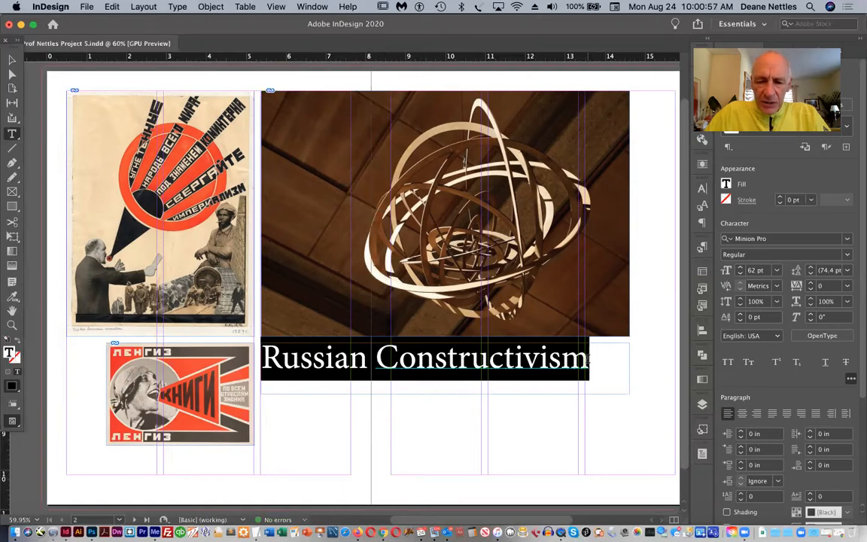
left_click(586, 357)
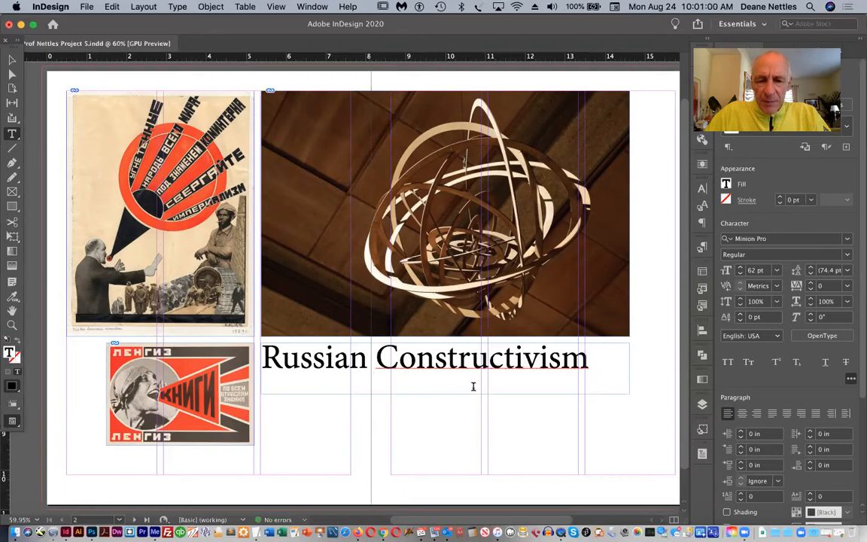
Set the heading's font to Impact and reduce its size to 58 pt
left_click_drag(587, 362, 288, 332)
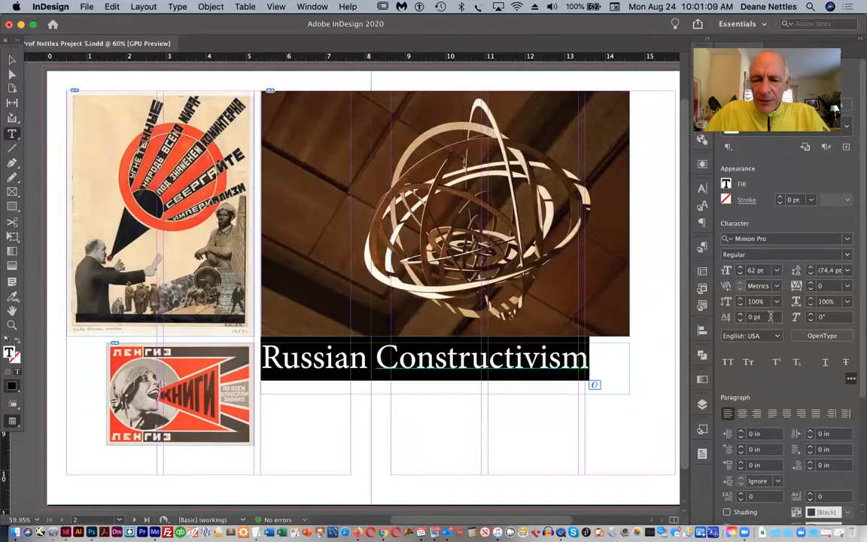
left_click(836, 239)
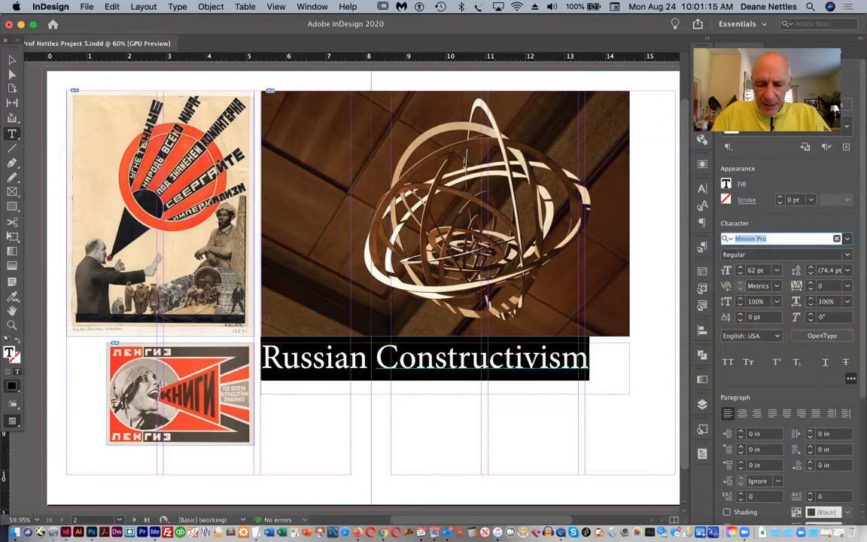
type("impact")
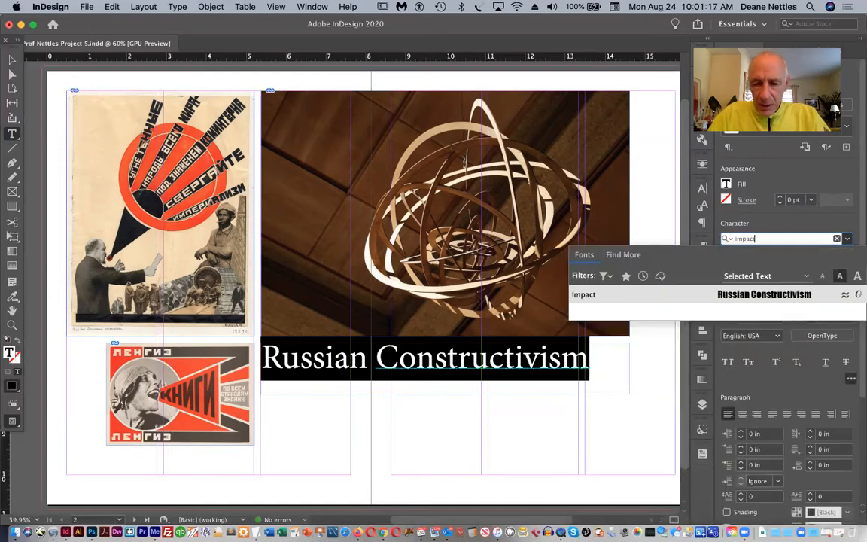
key("Return")
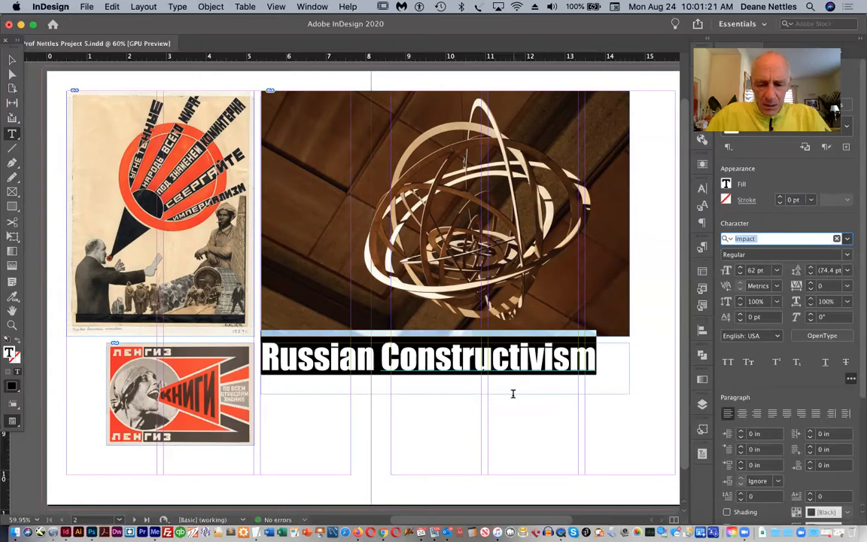
key("super+shift+comma")
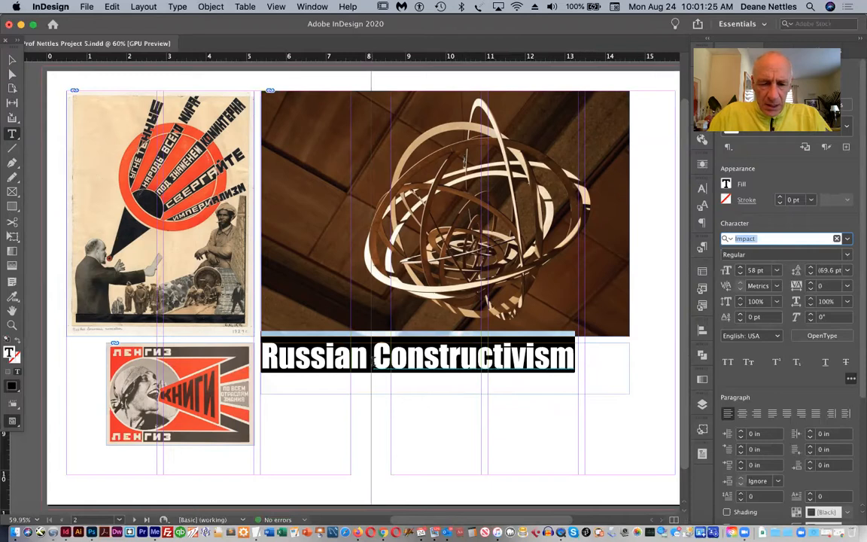
Increase the kerning before the "C" of "Constructivism" to 60
left_click(374, 361)
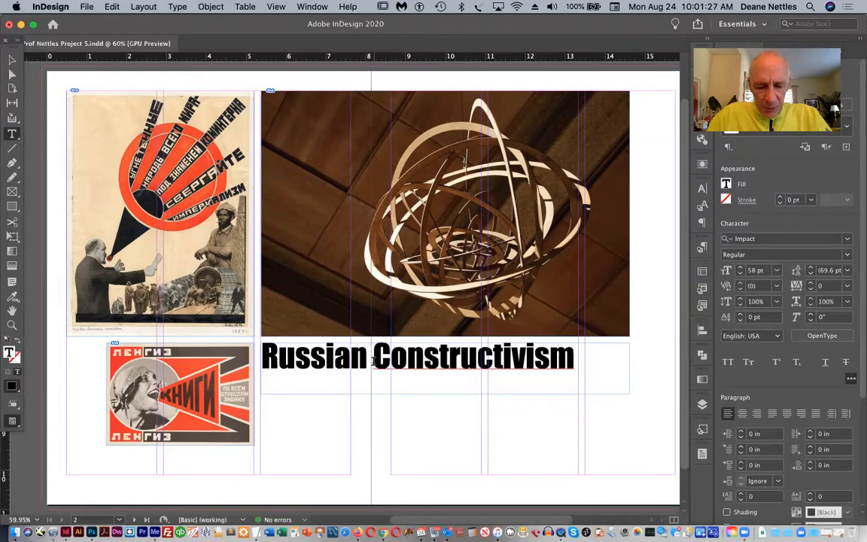
key("alt+Right")
key("alt+Right")
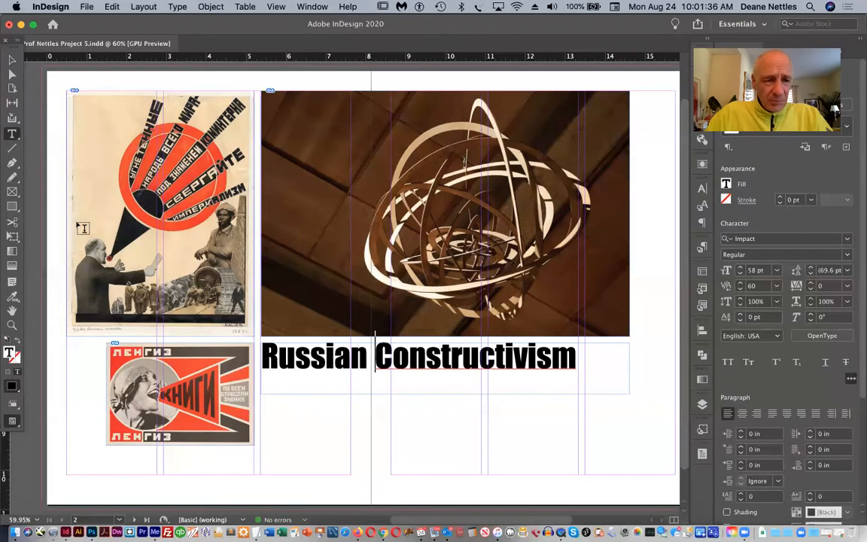
Search the font list for typefaces matching "ak" and "ber", leaving the heading's font as it is
left_click(12, 60)
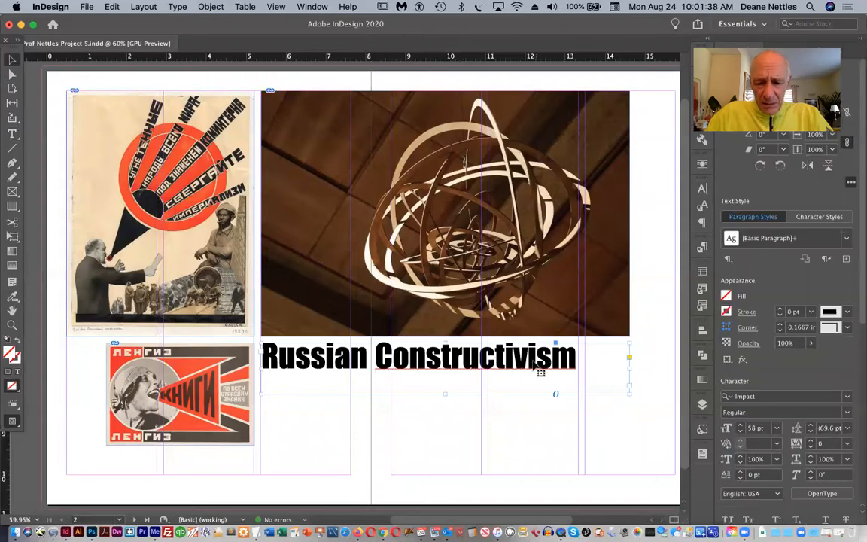
double_click(567, 378)
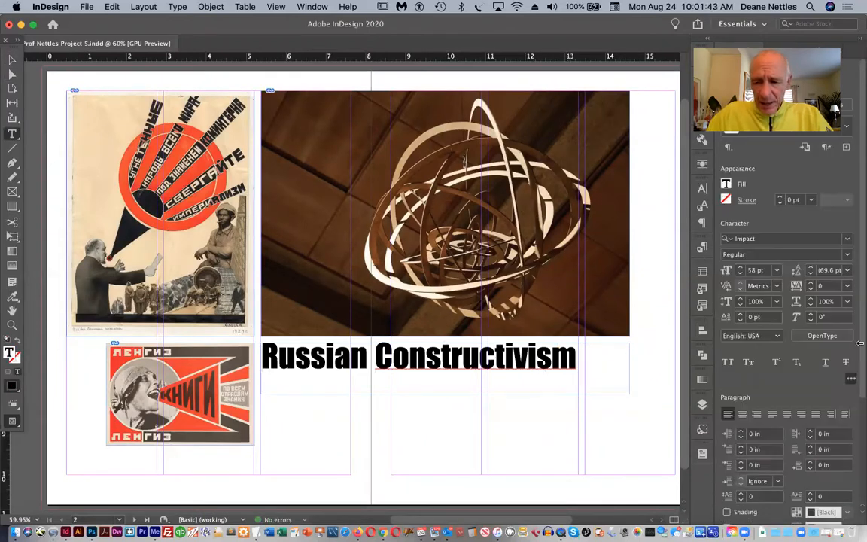
left_click(765, 240)
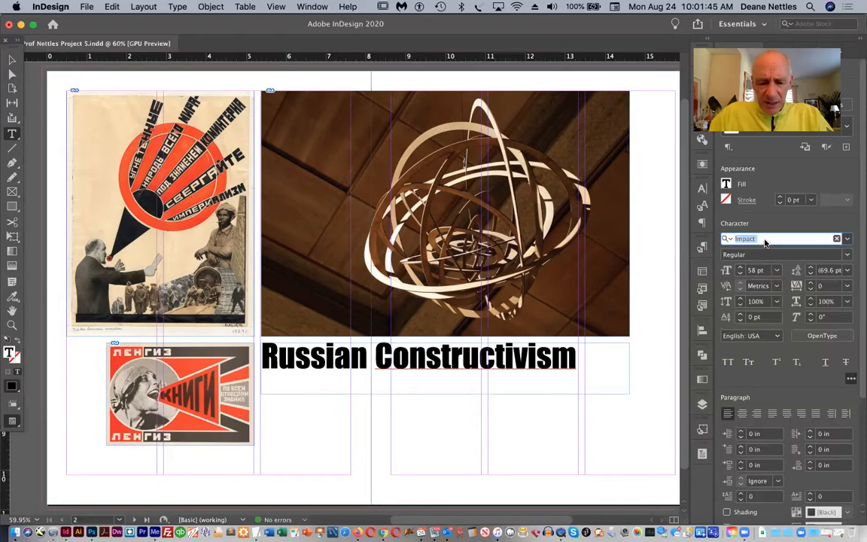
type("ak")
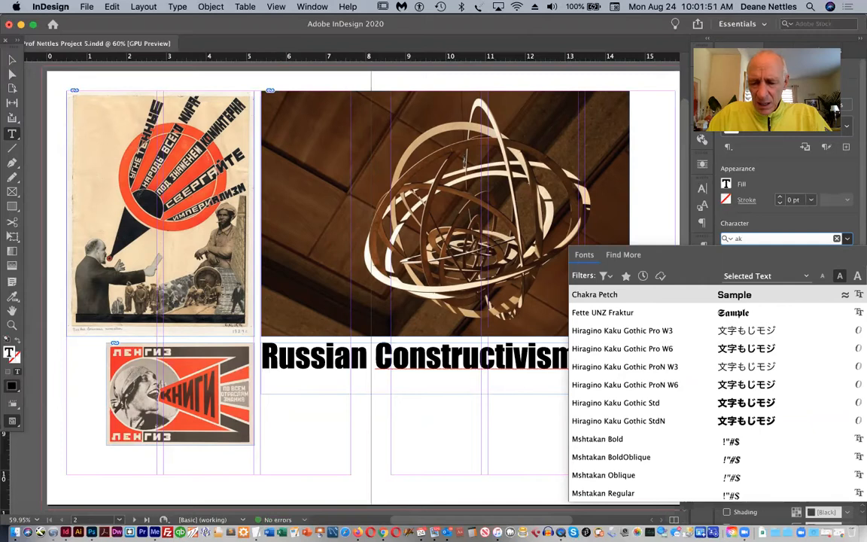
key("BackSpace")
key("BackSpace")
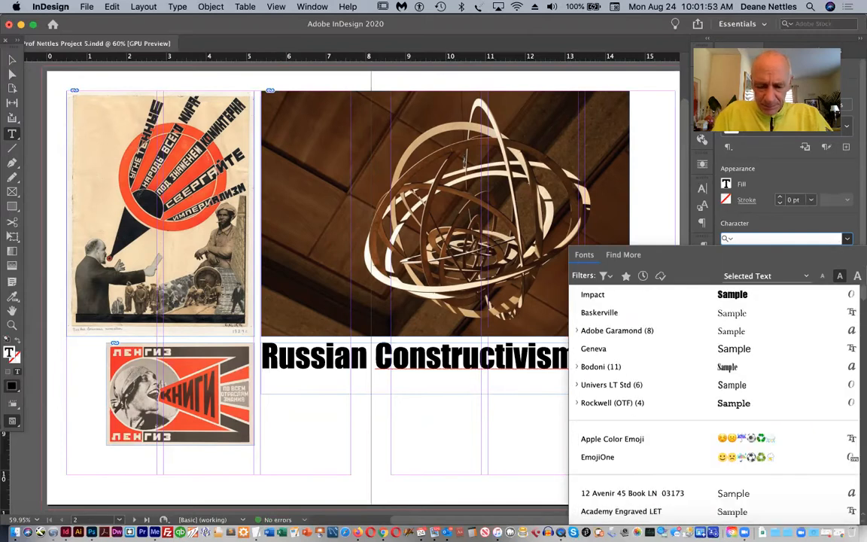
type("ber")
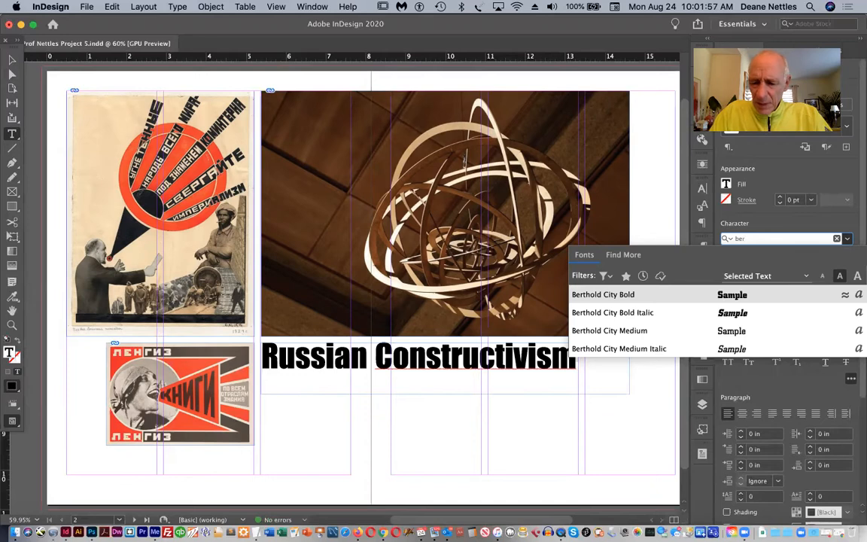
key("BackSpace")
key("BackSpace")
key("BackSpace")
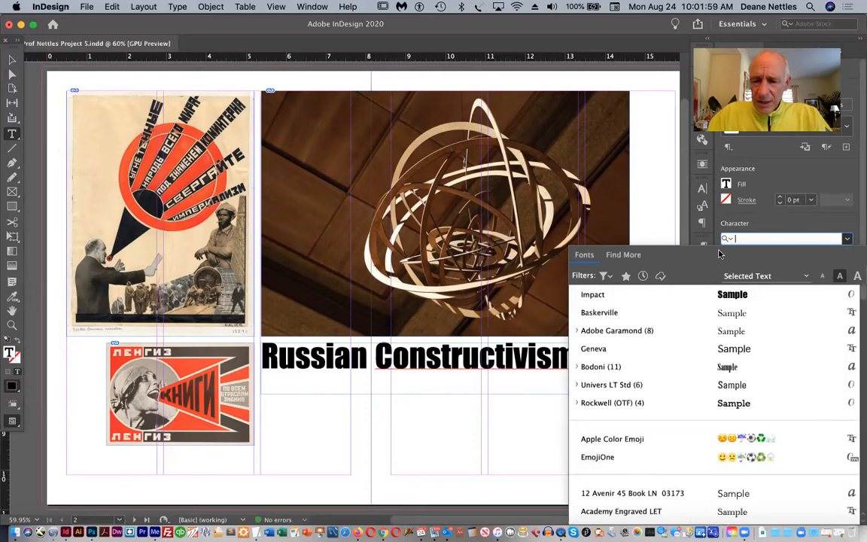
left_click(701, 223)
left_click(701, 223)
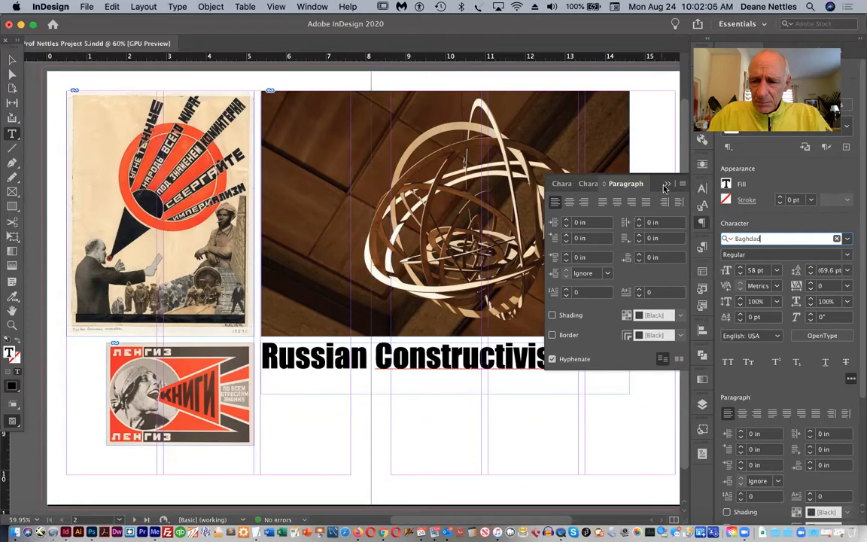
left_click(606, 171)
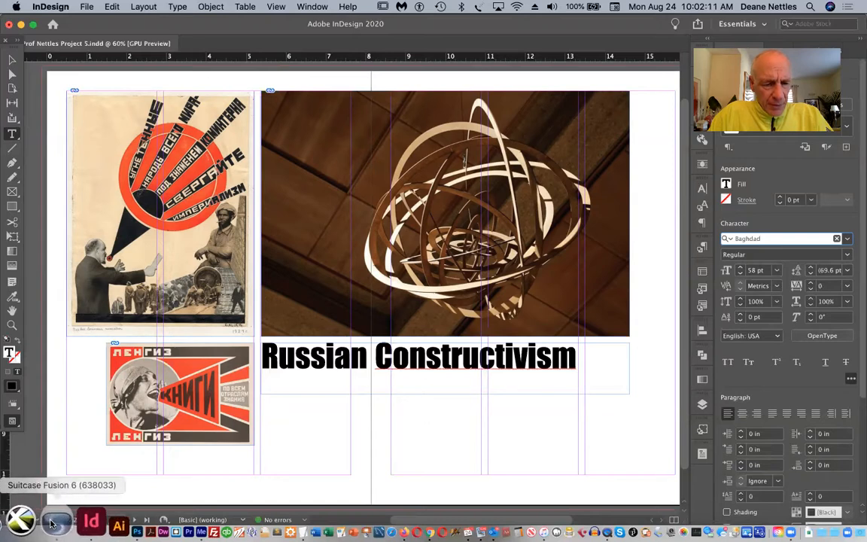
Switch to Suitcase Fusion 6 and search the font library for "ak"
left_click(50, 523)
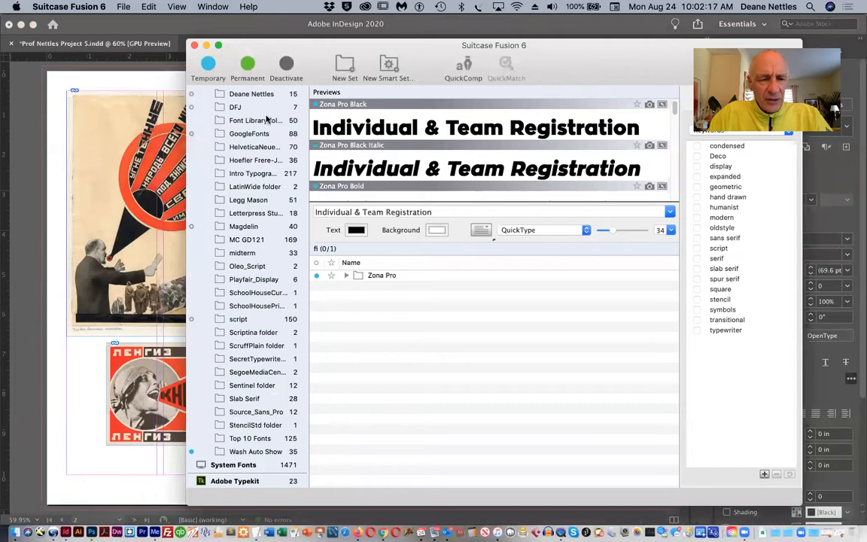
scroll(238, 106, "up", 3)
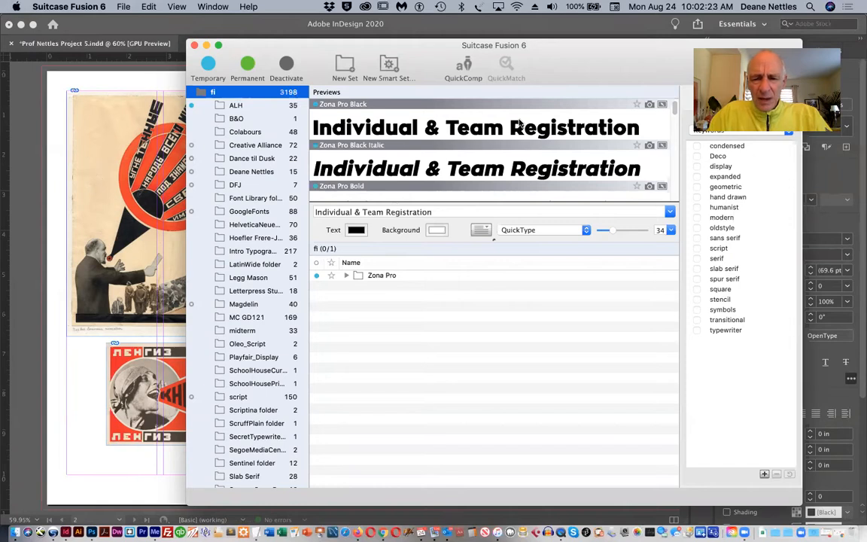
left_click_drag(659, 51, 576, 84)
left_click(618, 97)
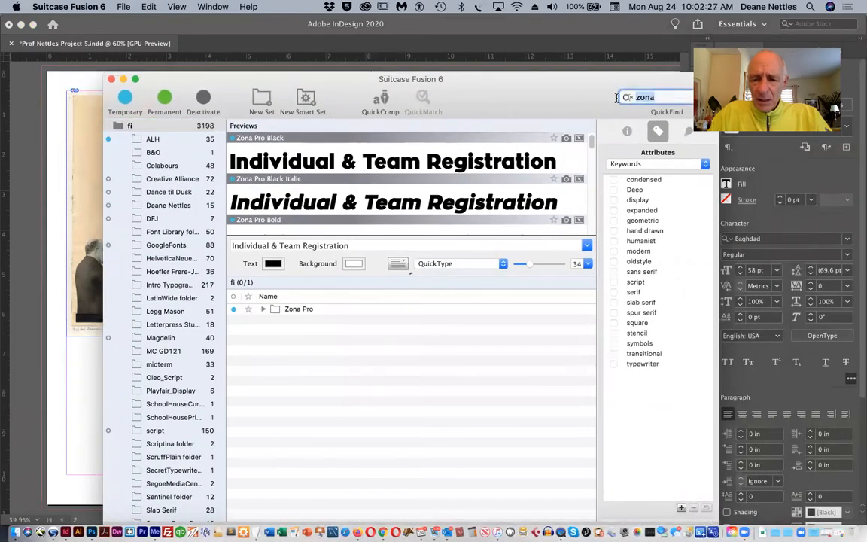
type("ak")
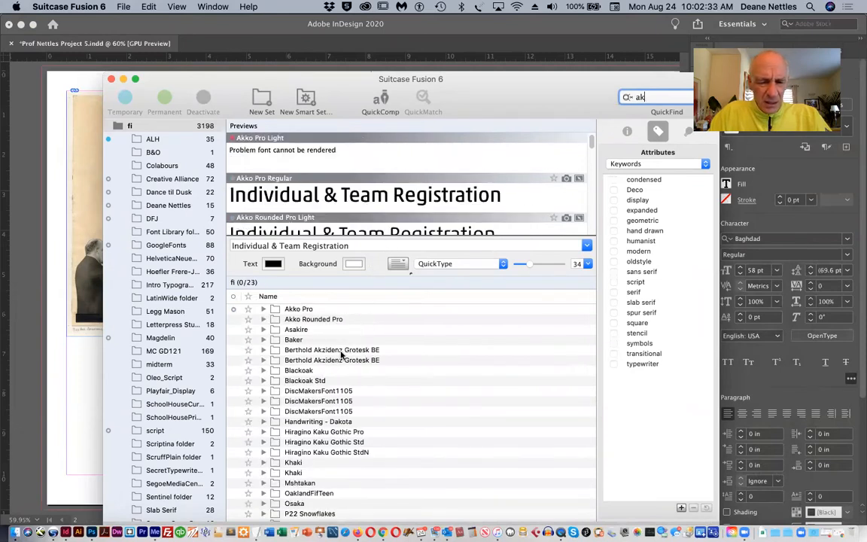
Inspect both Berthold Akzidenz Grotesk BE families, activate the first one and close the font manager window
left_click(264, 350)
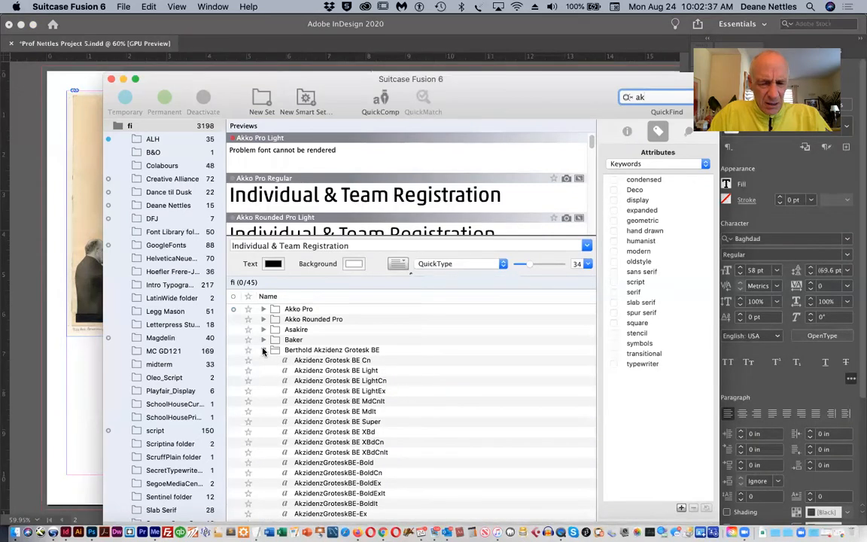
left_click(264, 350)
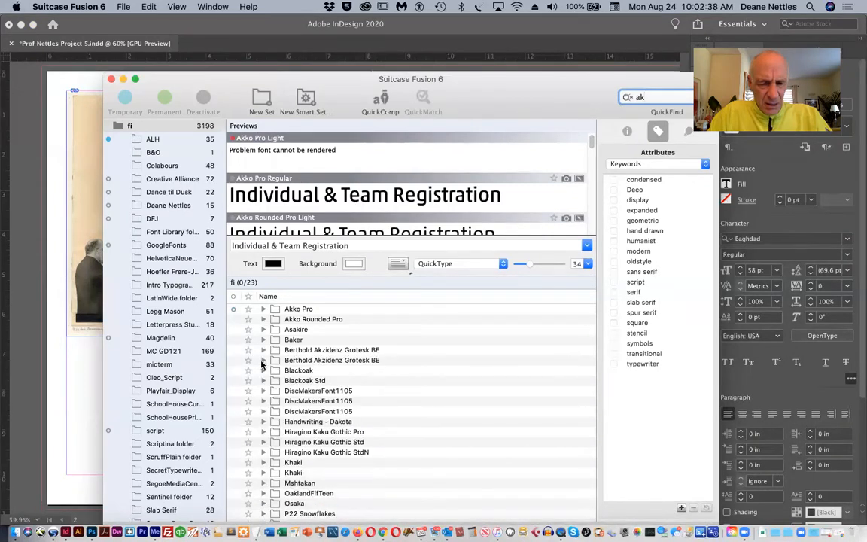
left_click(262, 361)
left_click(263, 360)
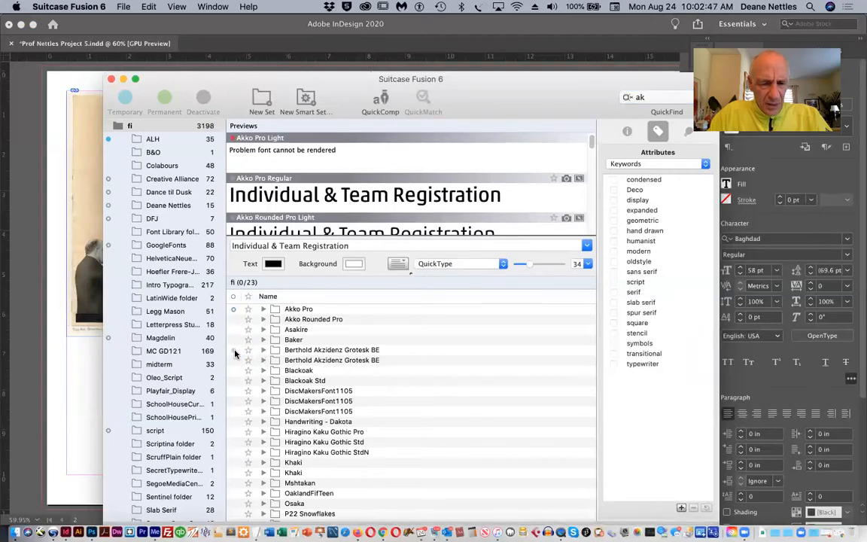
left_click(234, 351)
left_click(111, 79)
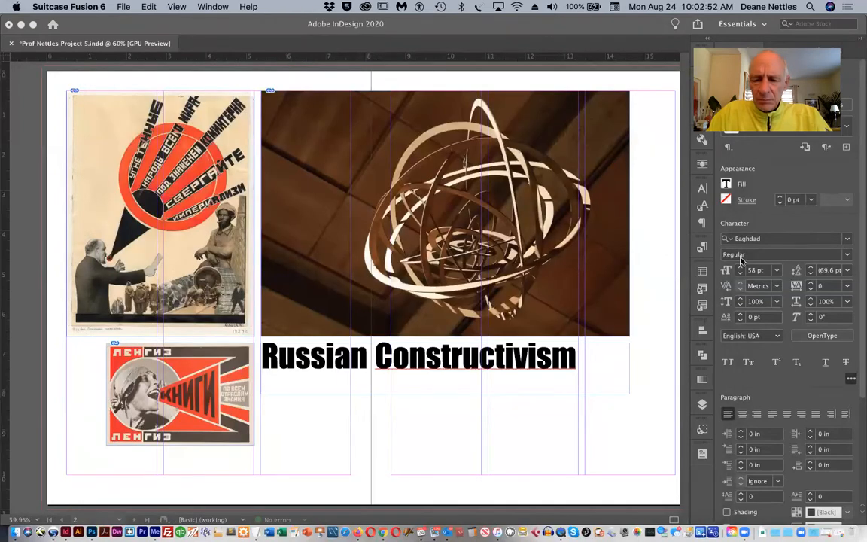
Return to InDesign, start a new line after the heading and extend its text frame downward to fit that line
left_click(233, 354)
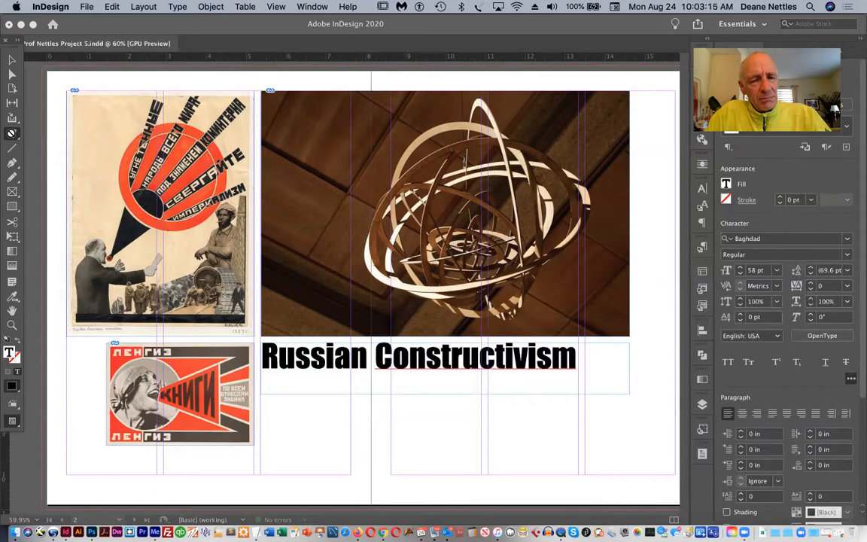
key("t")
left_click(579, 355)
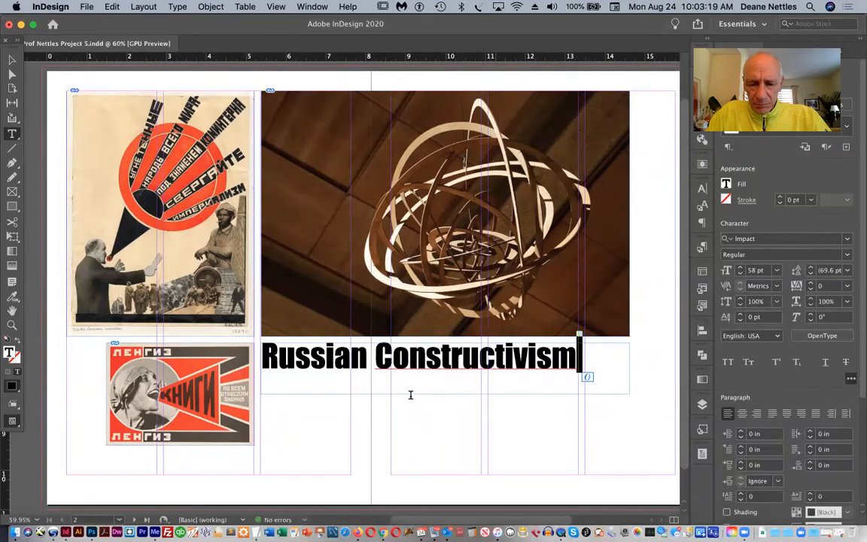
left_click(12, 60)
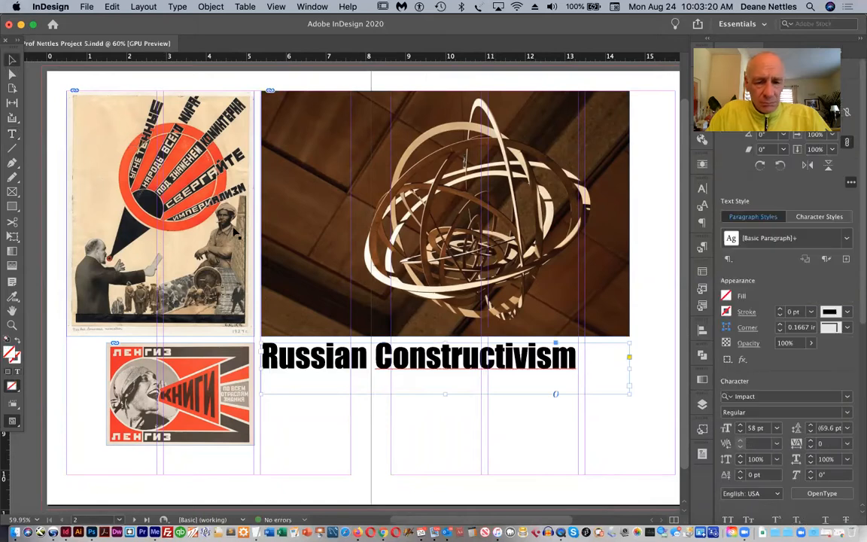
left_click_drag(445, 394, 445, 413)
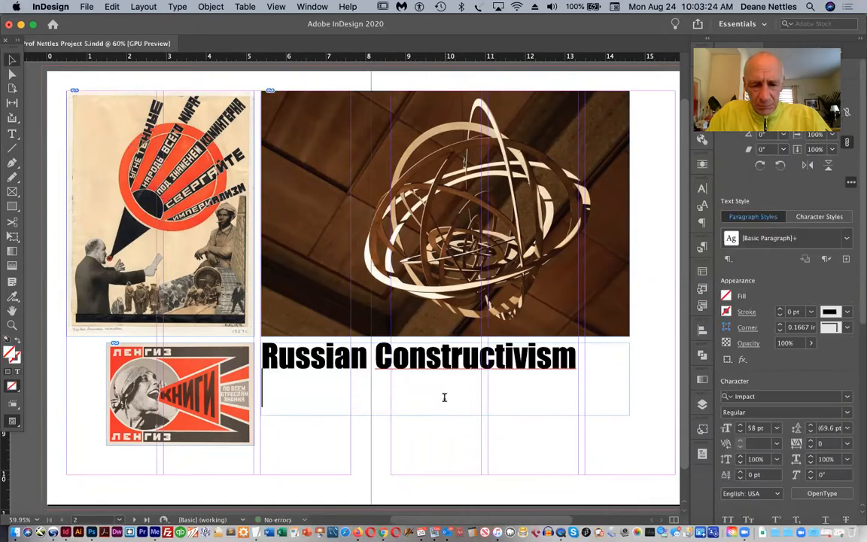
Enter the subtitle "Art in the service of the Revolution" on the line below the "Russian Constructivism" heading
double_click(444, 397)
type("A")
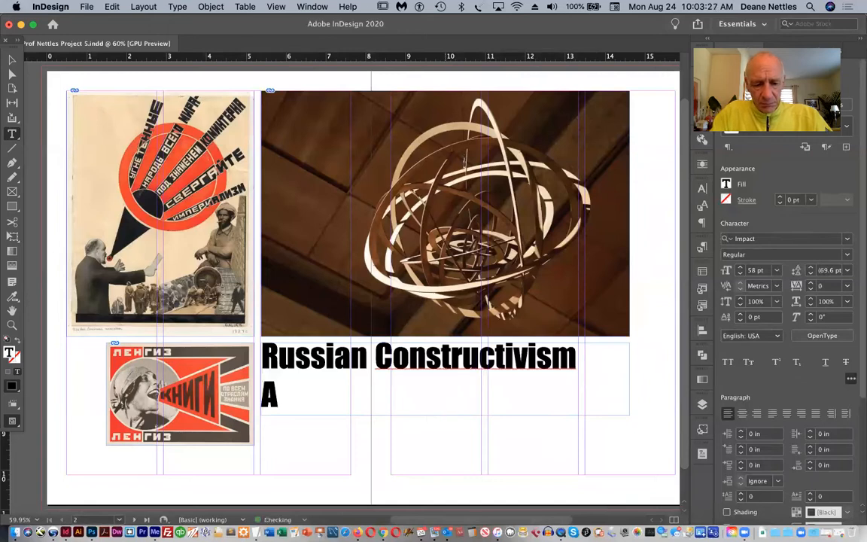
type("rt in th")
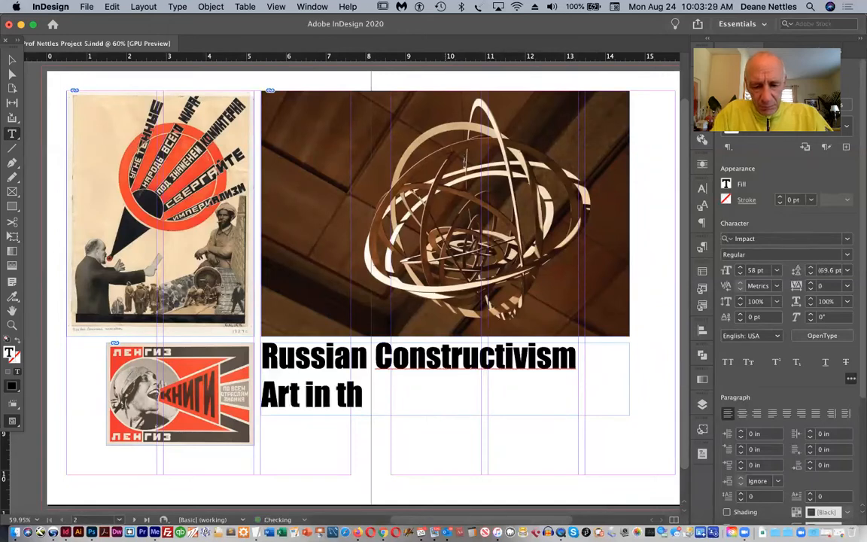
type("e ser")
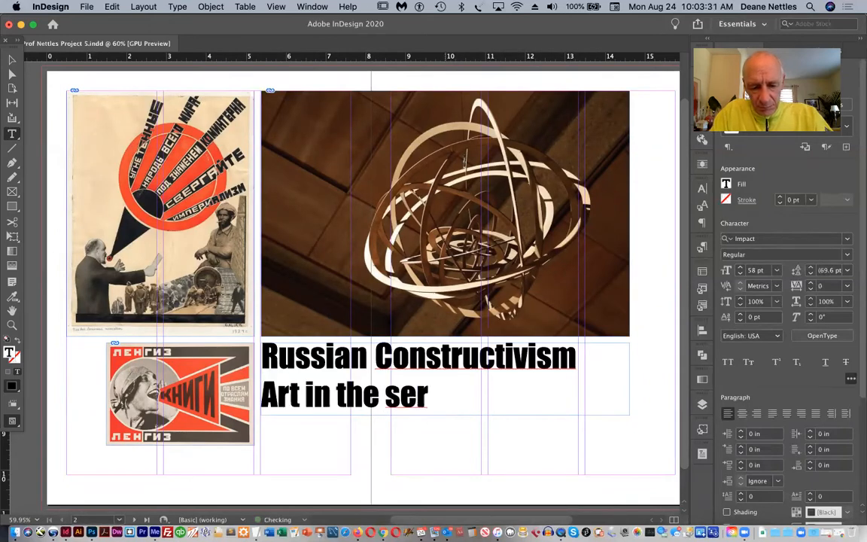
type("vice of")
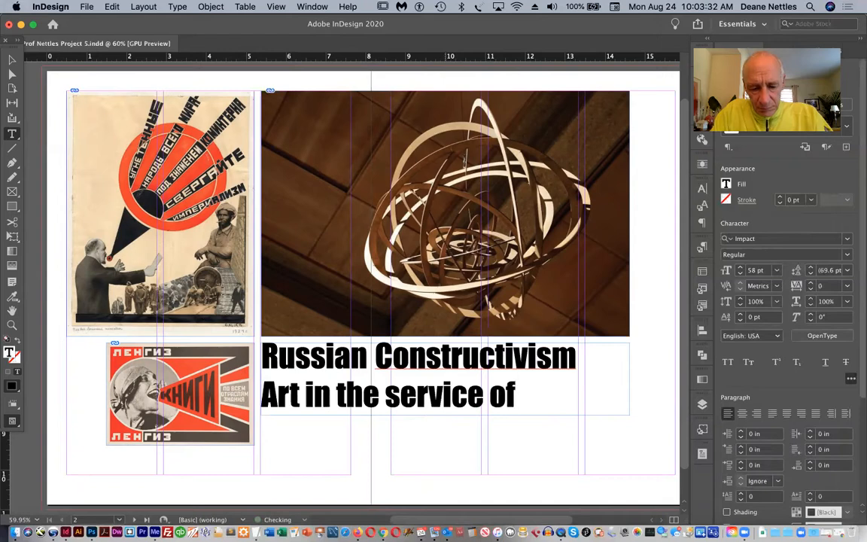
type(" the Rev-")
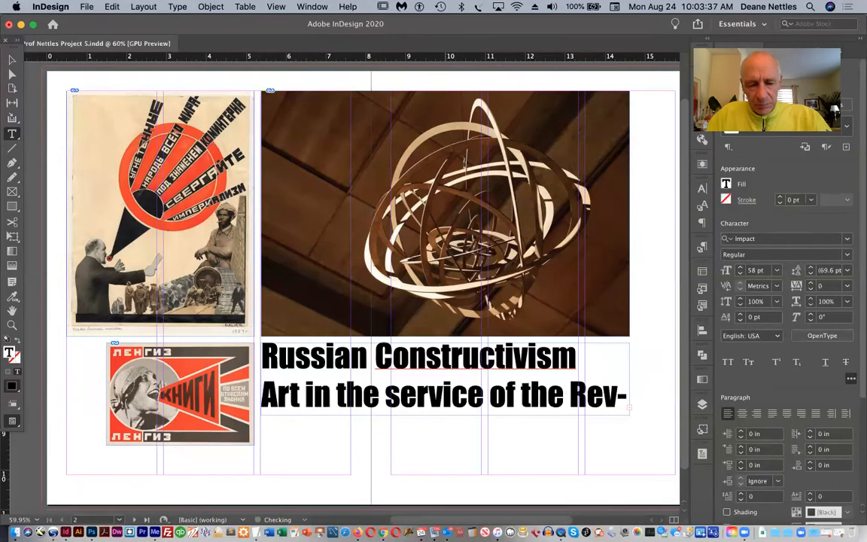
Set the whole subtitle line in Berthold Akzidenz Grotesk Bold Italic
triple_click(266, 395)
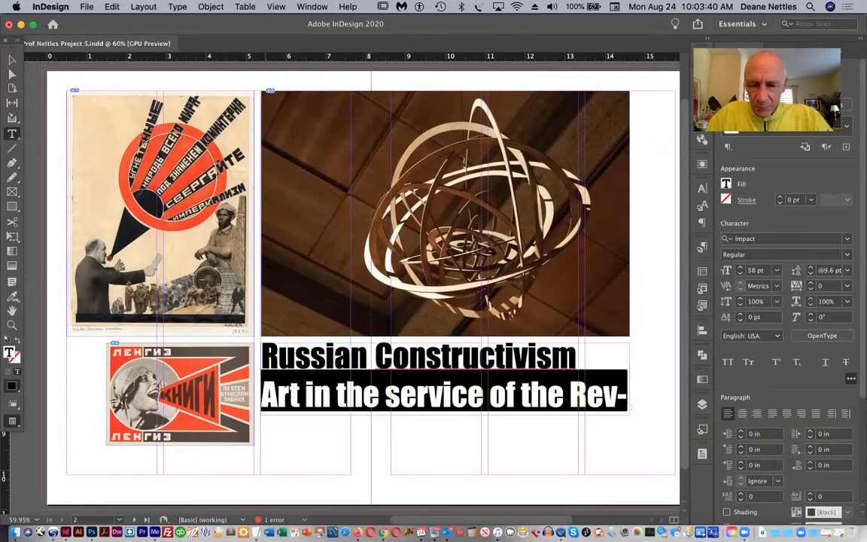
left_click(760, 238)
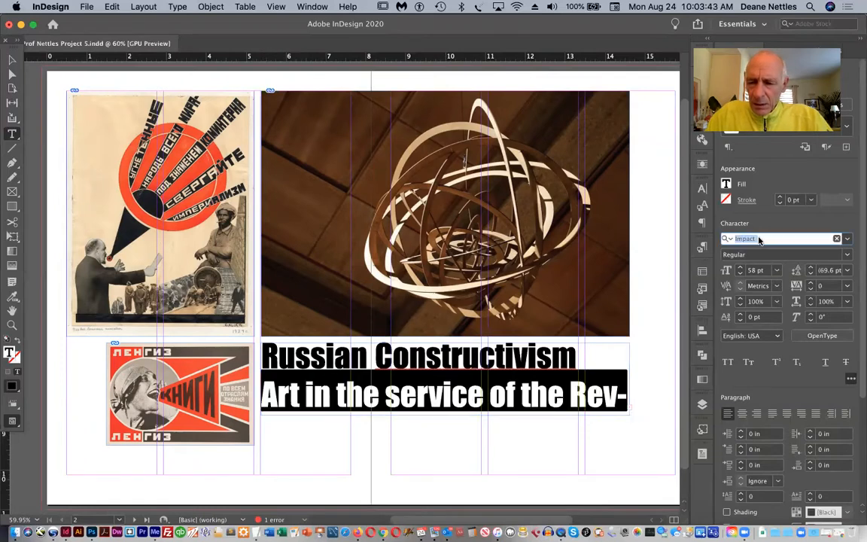
type("ber")
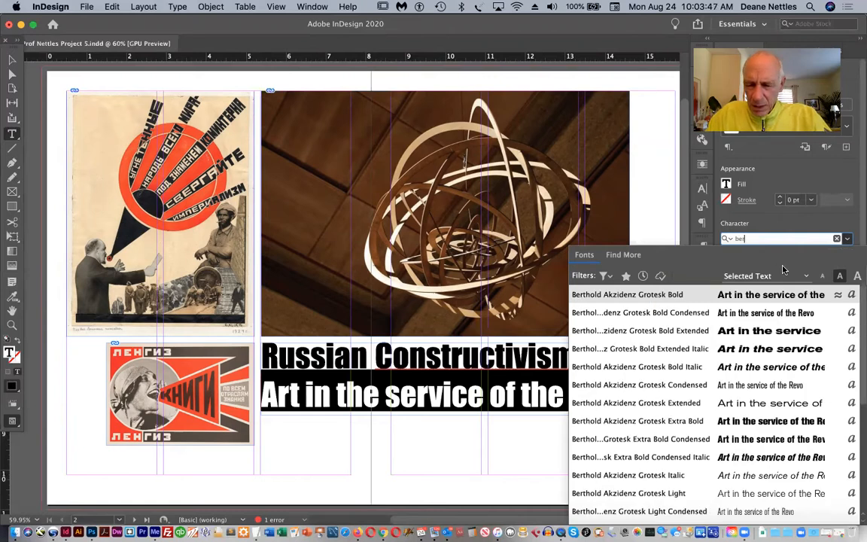
left_click(689, 367)
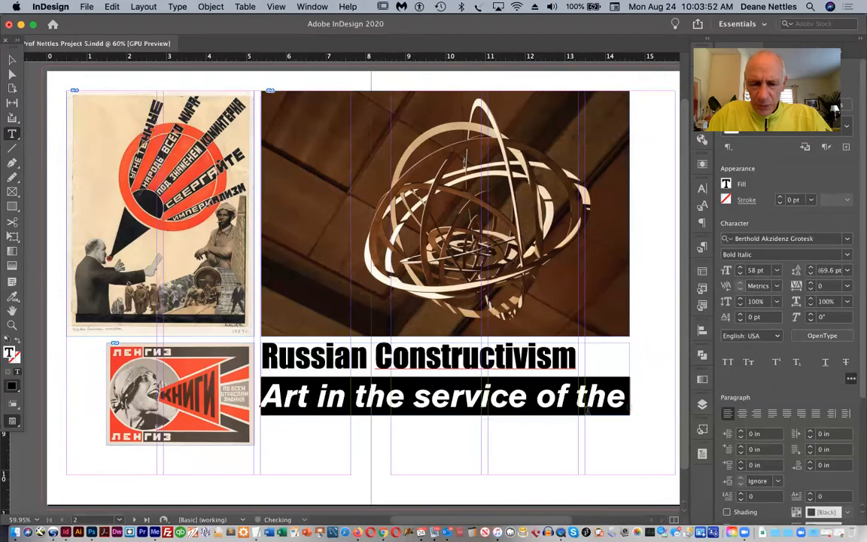
Reduce the subtitle's font size to 28 pt
left_click(741, 275)
left_click(740, 275)
left_click(740, 275)
left_click(740, 275)
left_click(740, 275)
left_click(741, 275)
left_click(740, 275)
left_click(740, 275)
left_click(741, 275)
left_click(741, 275)
left_click(741, 275)
left_click(740, 275)
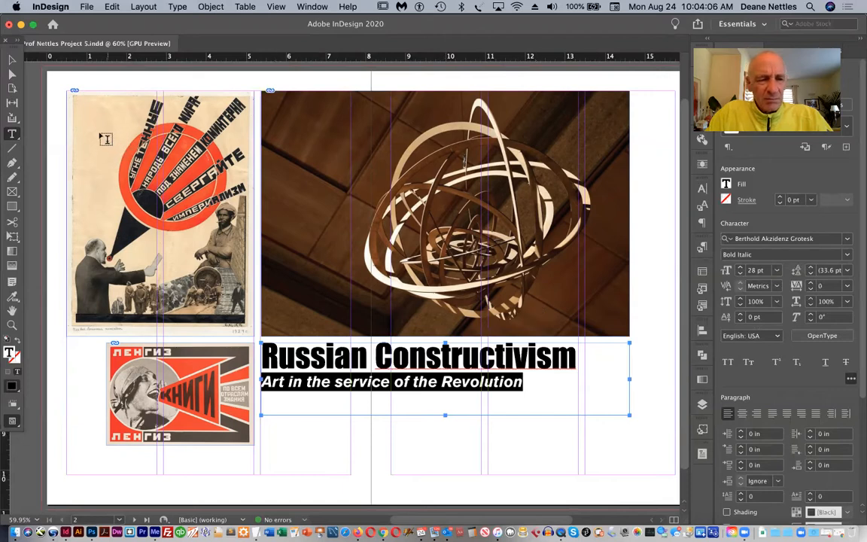
Shorten the heading's text frame from below so it ends just under the subtitle, and deselect it
left_click(12, 60)
left_click(424, 467)
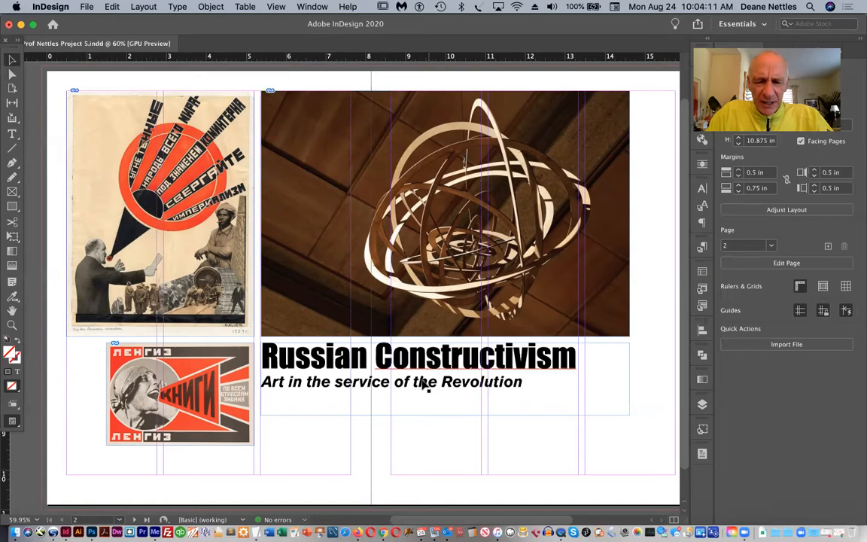
left_click(417, 415)
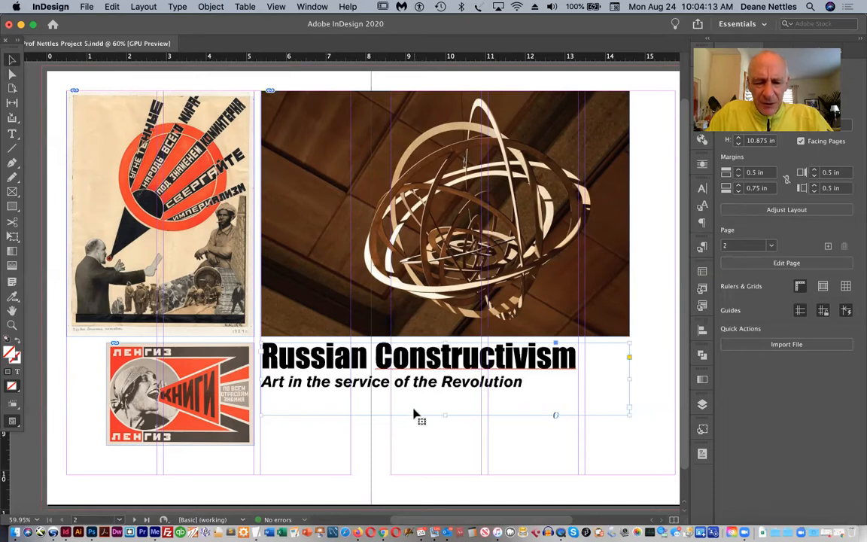
left_click_drag(443, 415, 444, 397)
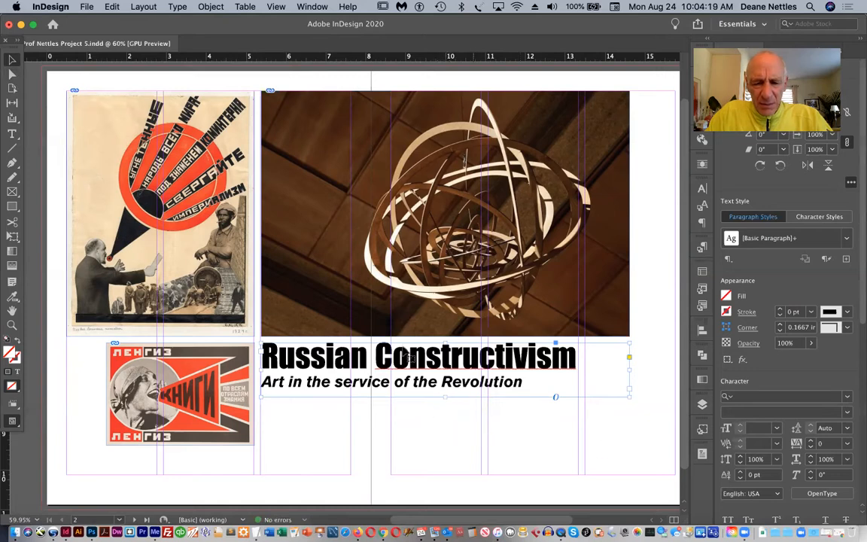
left_click(57, 114)
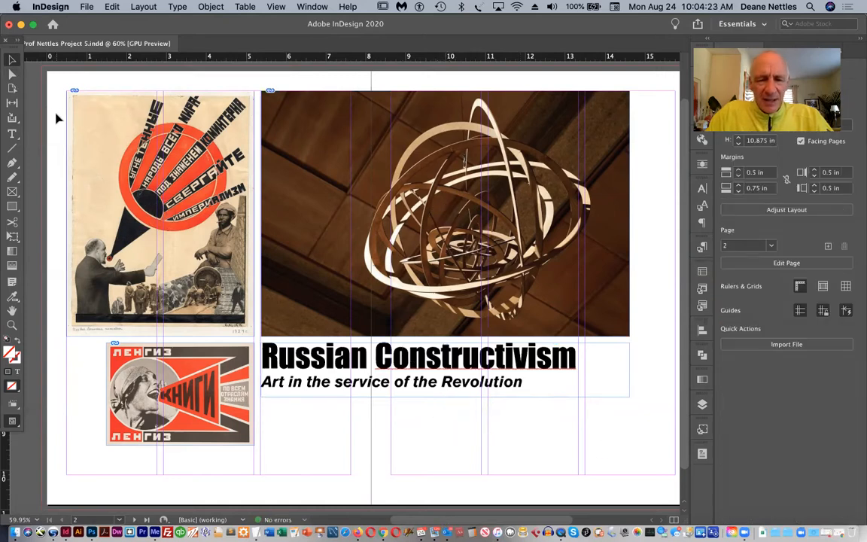
Place RussianConstructivist.doc from the Project 5 Design On a Grid folder with Show Import Options enabled
left_click(87, 7)
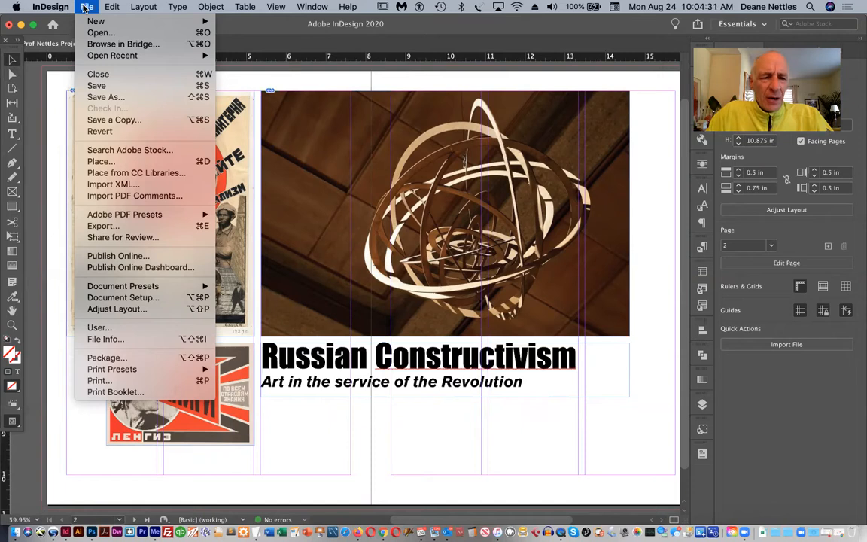
left_click(96, 162)
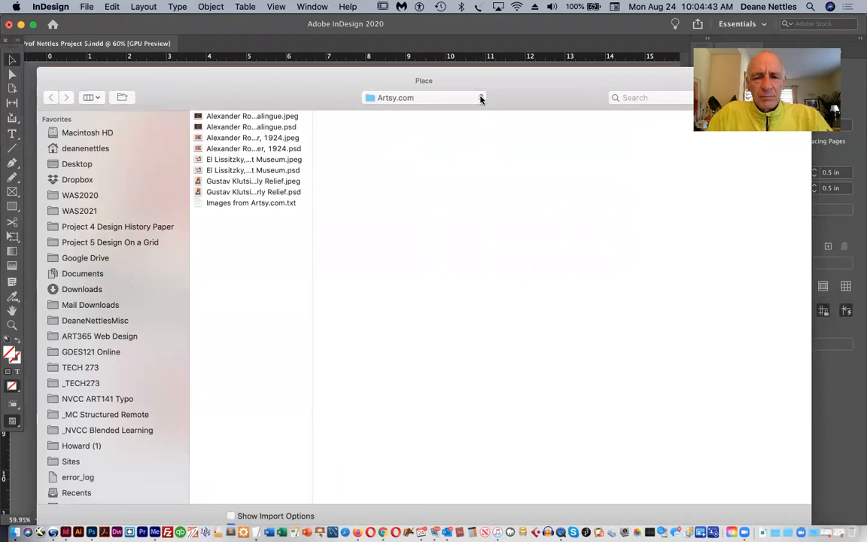
left_click(482, 99)
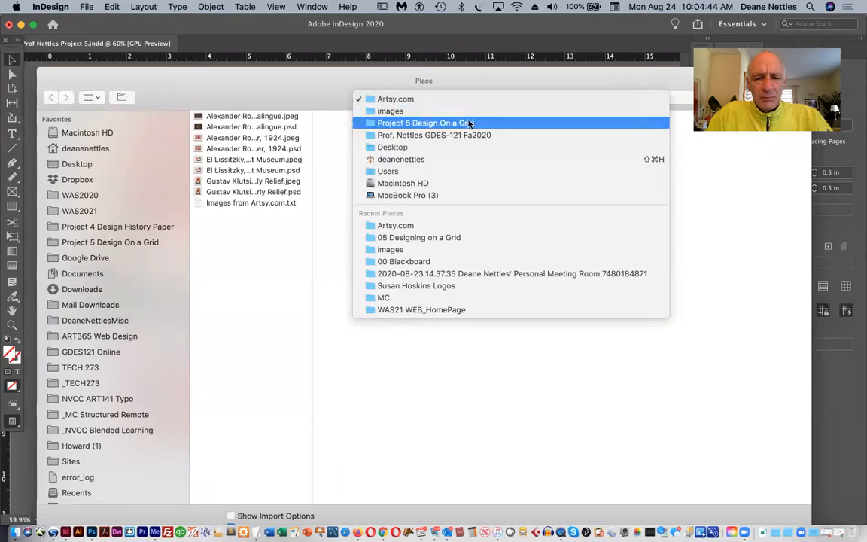
left_click(469, 123)
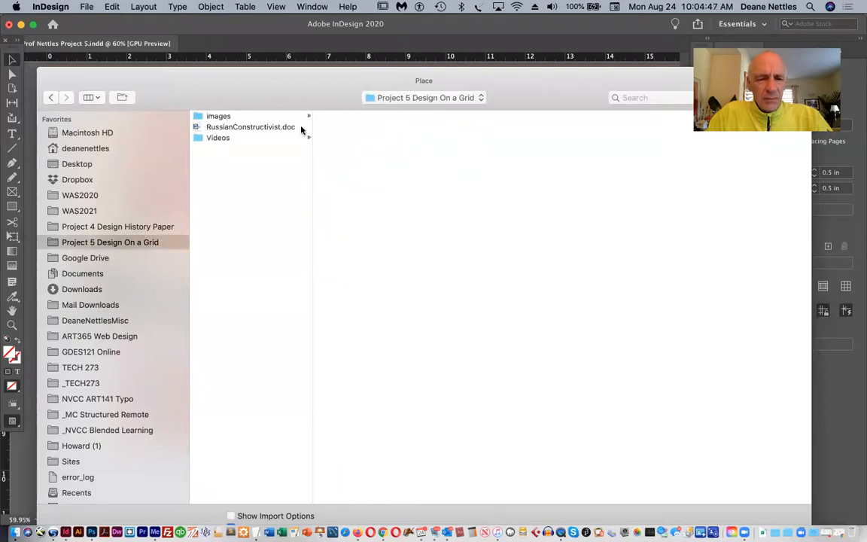
left_click(261, 128)
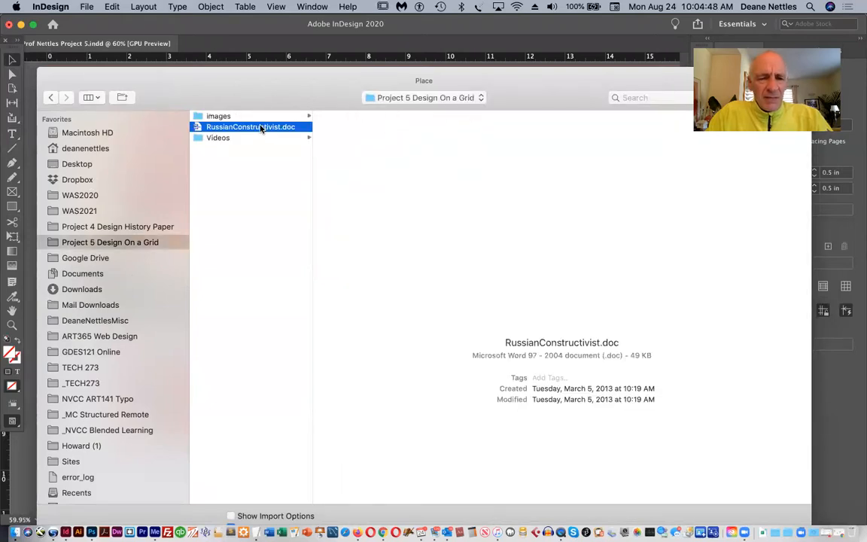
left_click_drag(189, 74, 189, 28)
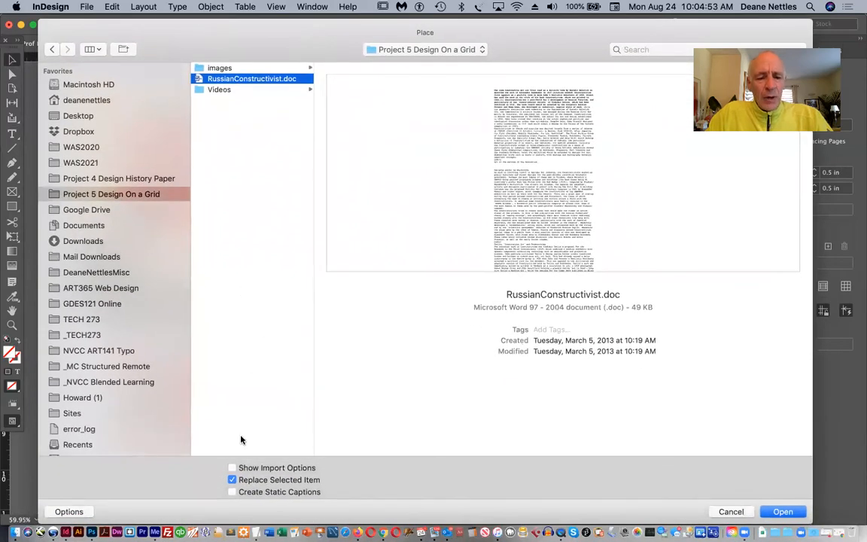
left_click(233, 468)
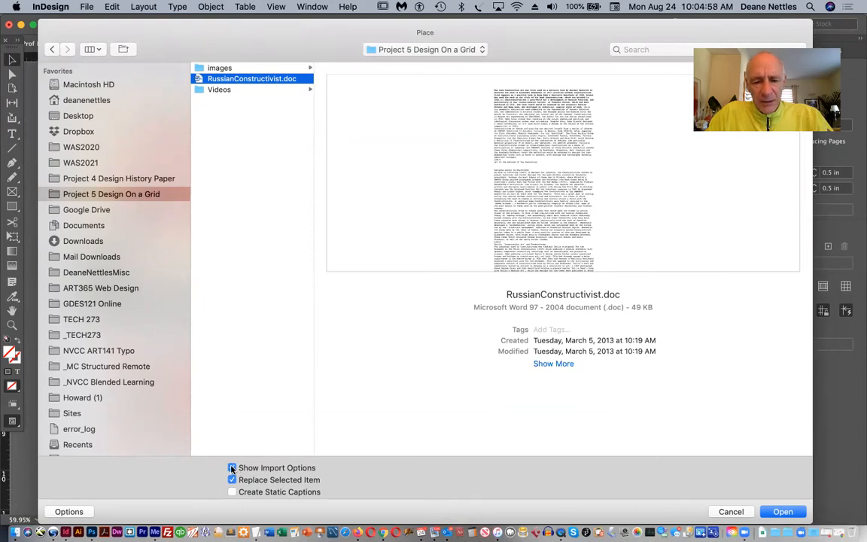
left_click(780, 514)
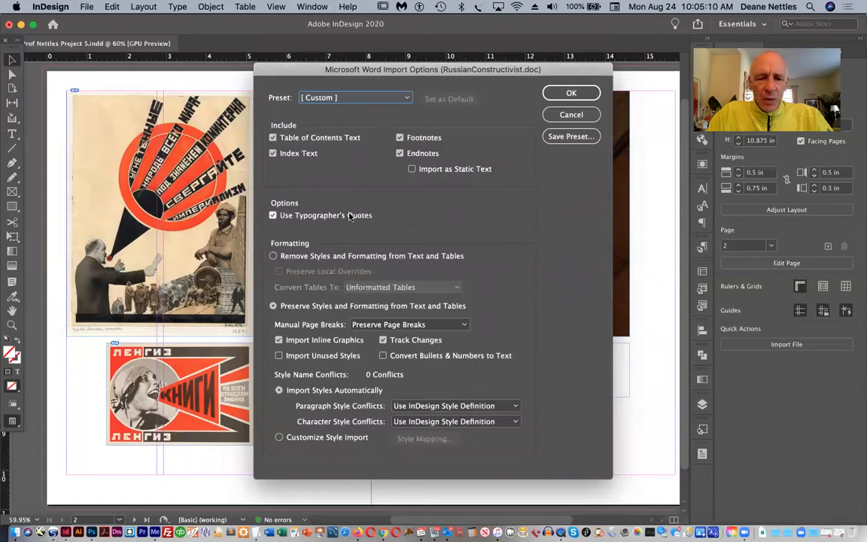
Import the Word text with styles and formatting removed from text and tables but local overrides preserved
left_click(274, 257)
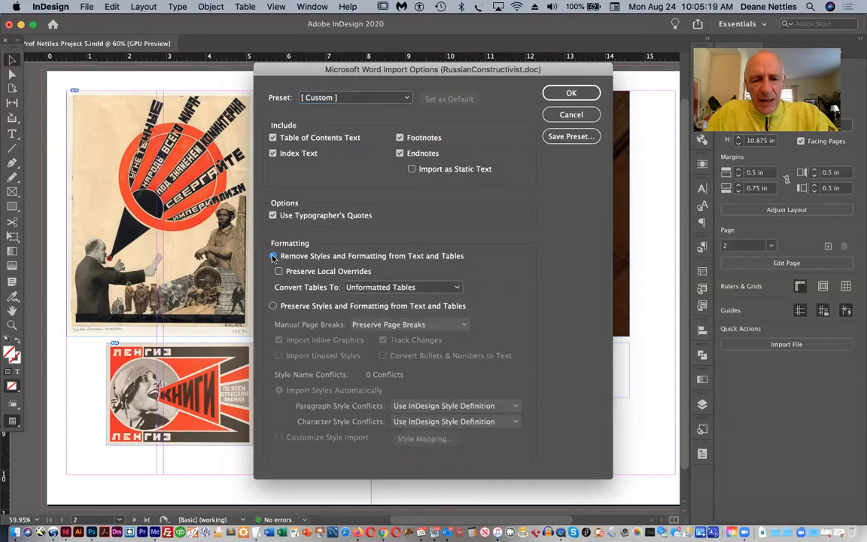
left_click(279, 272)
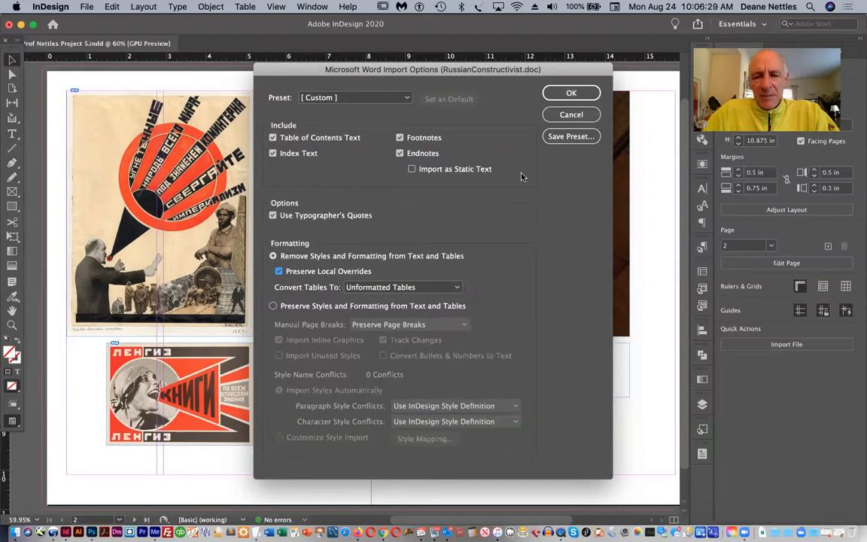
left_click(570, 93)
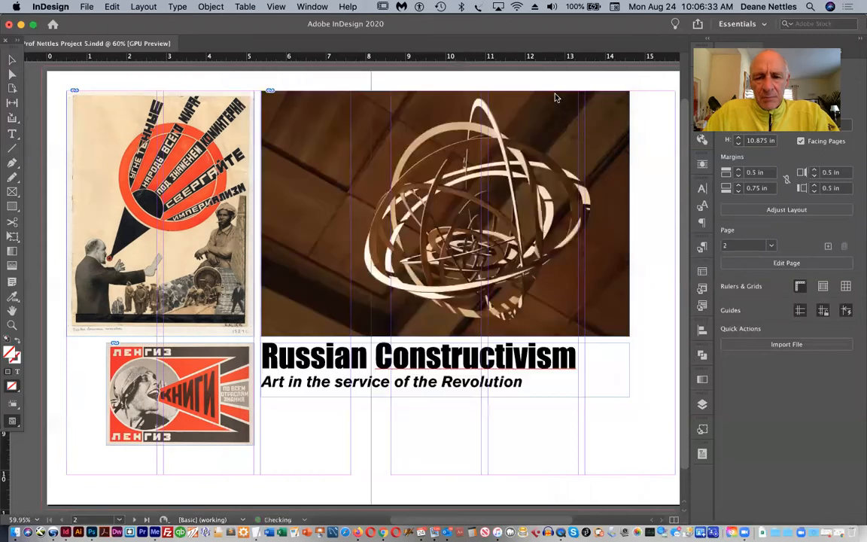
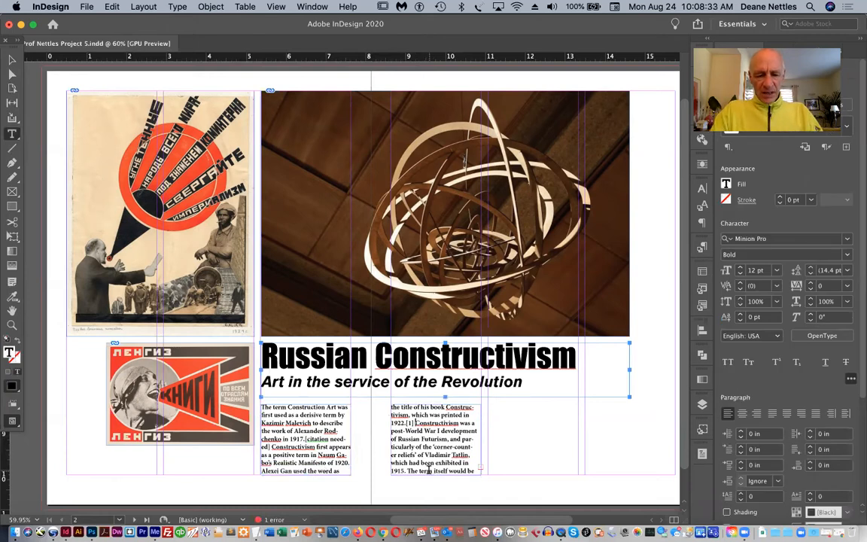
Try adding the word "Russian" before "Constructivism" in the second text column, and undo the insertion
type("Russian")
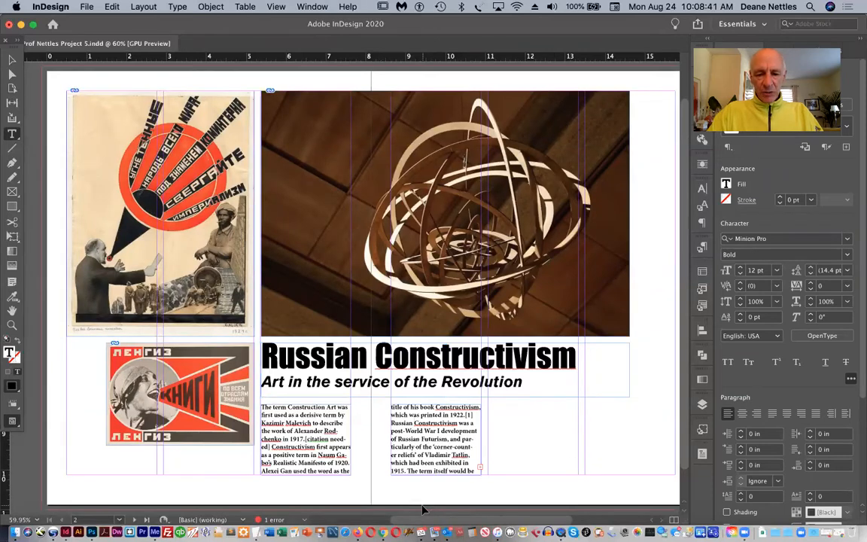
key("super+z")
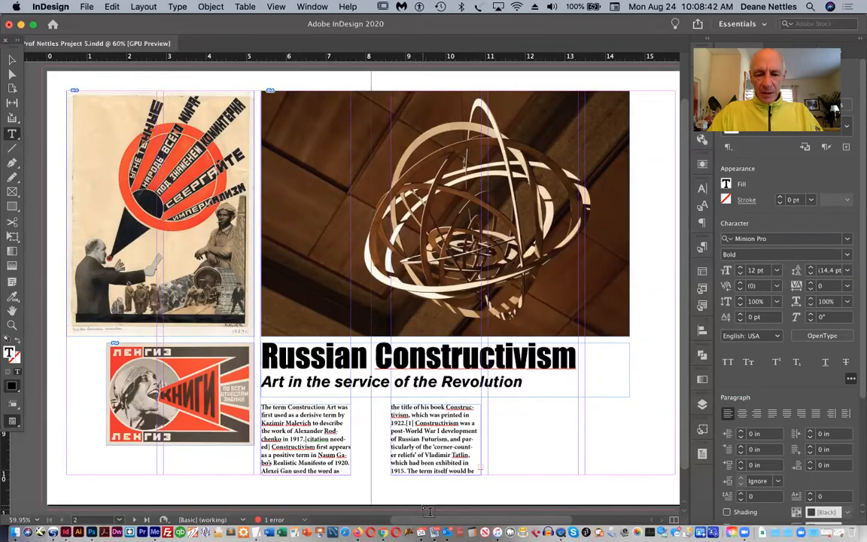
Thread the overset article text from the second column into new text frames filling the third and fourth columns beneath the heading
left_click(12, 61)
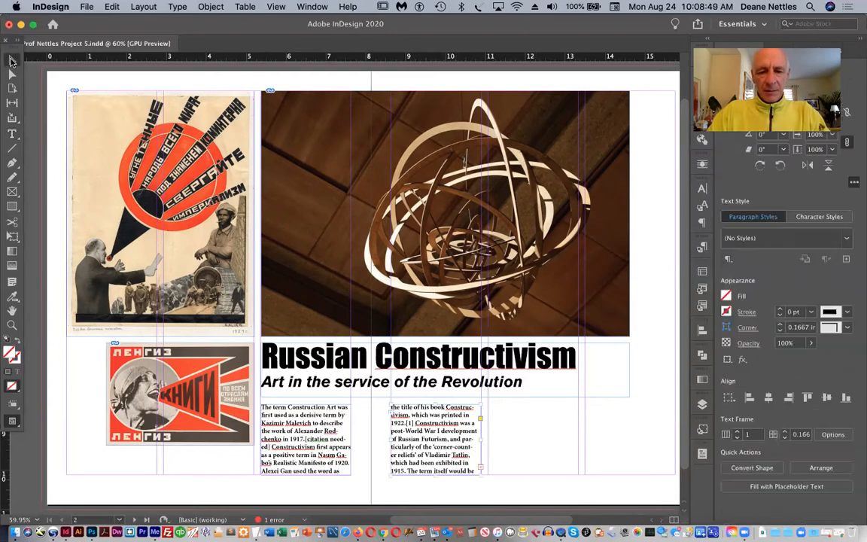
left_click(481, 471)
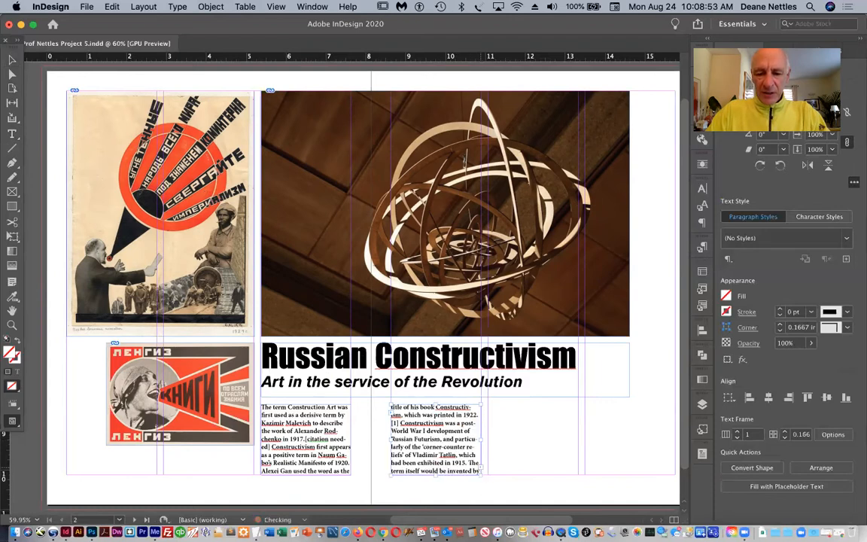
left_click_drag(488, 409, 578, 477)
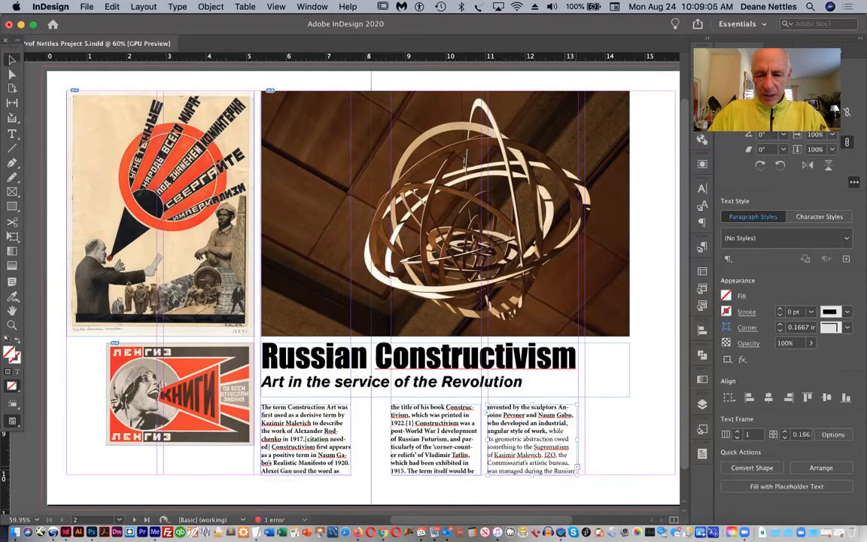
left_click(578, 468)
left_click_drag(586, 405, 675, 476)
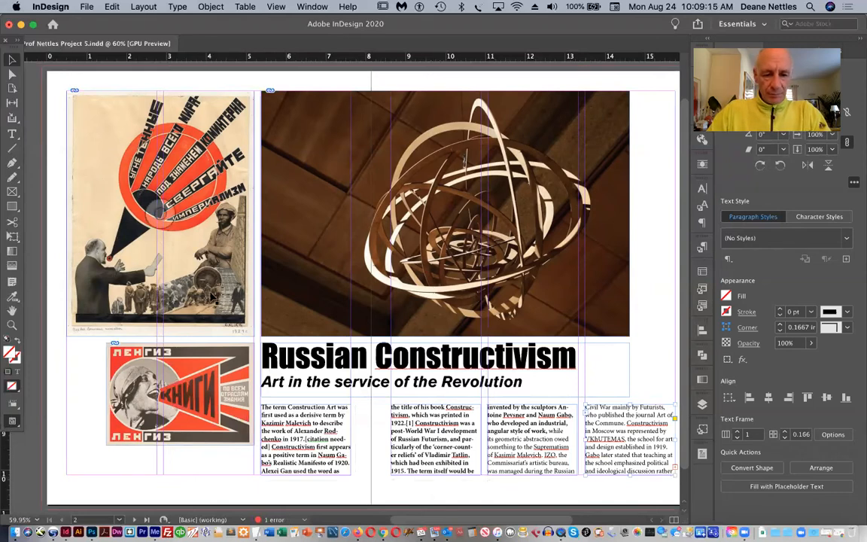
Adjust the first text frame's lower edge to the bottom margin and the third frame's right edge to its column guide, and deselect
left_click(299, 431)
mouse_move(306, 473)
left_mouse_down()
mouse_move(307, 454)
mouse_move(305, 475)
left_mouse_up()
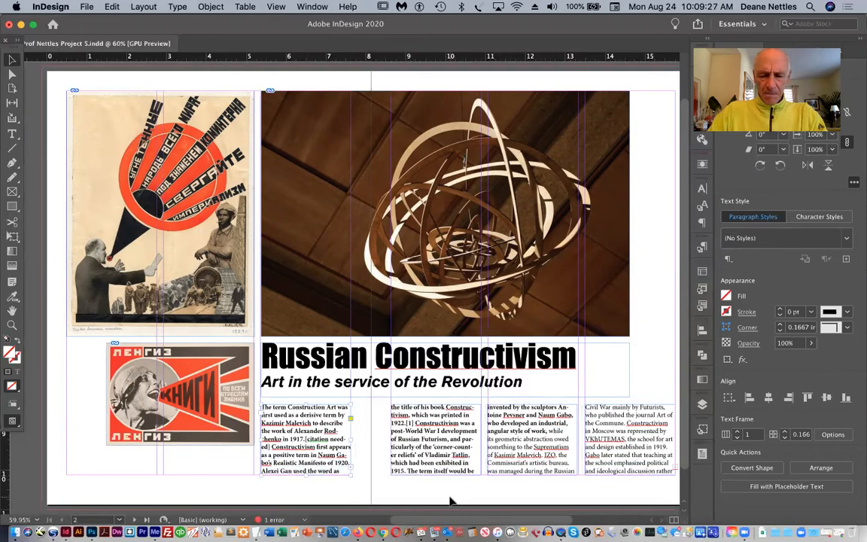
scroll(450, 498, "down", 2)
scroll(450, 499, "right", 2)
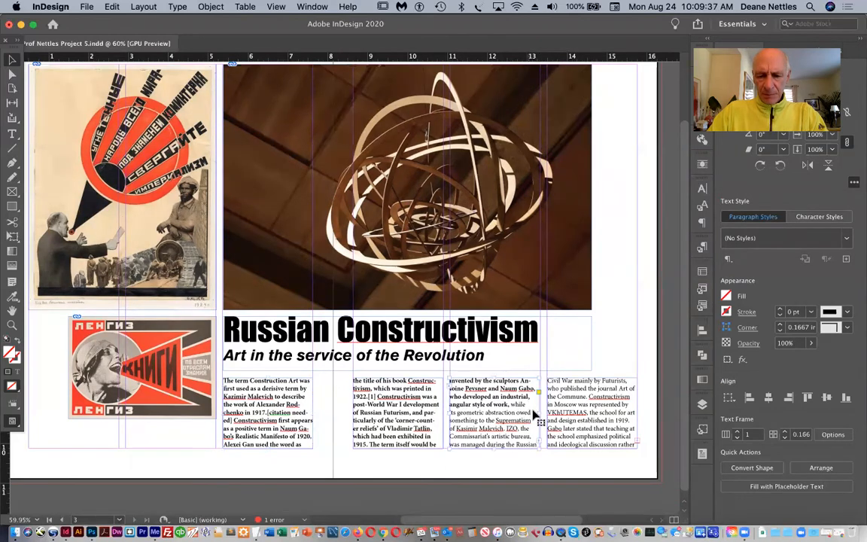
left_click_drag(538, 414, 541, 414)
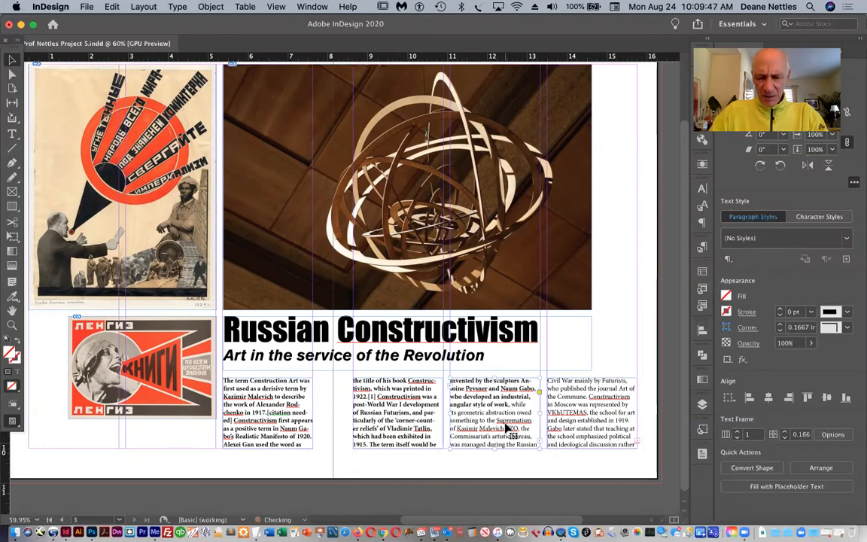
left_click(503, 468)
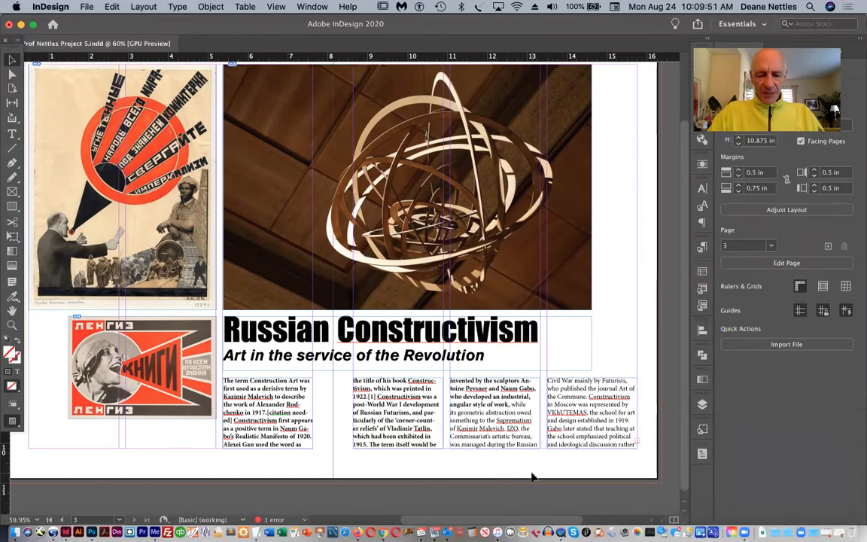
Widen the second column's text frame slightly so its right edge meets the column guide
left_click(12, 324)
left_click_drag(329, 360, 510, 427)
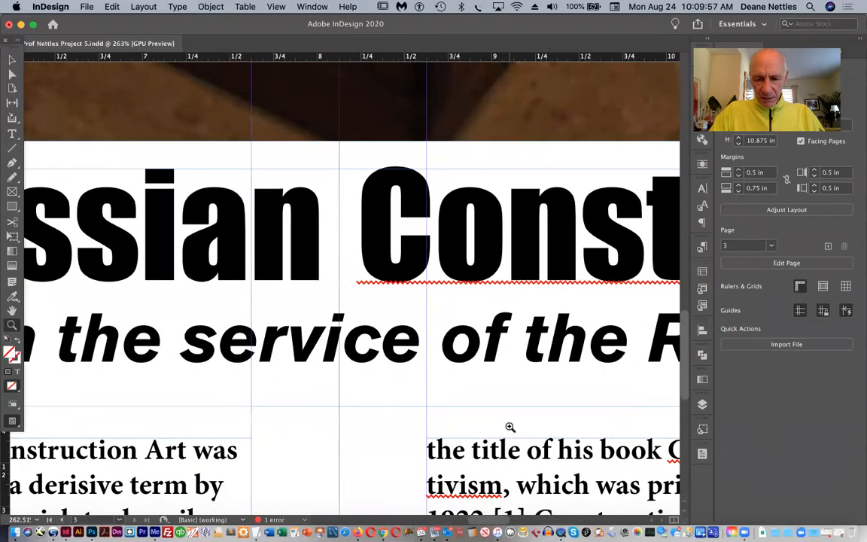
scroll(510, 427, "down", 5)
scroll(510, 427, "right", 5)
scroll(509, 427, "up", 1)
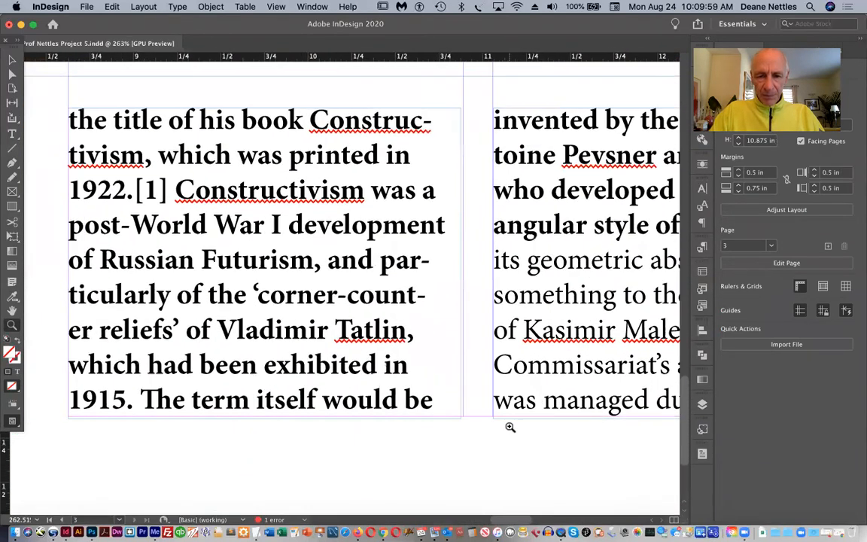
left_click(12, 60)
left_click(393, 310)
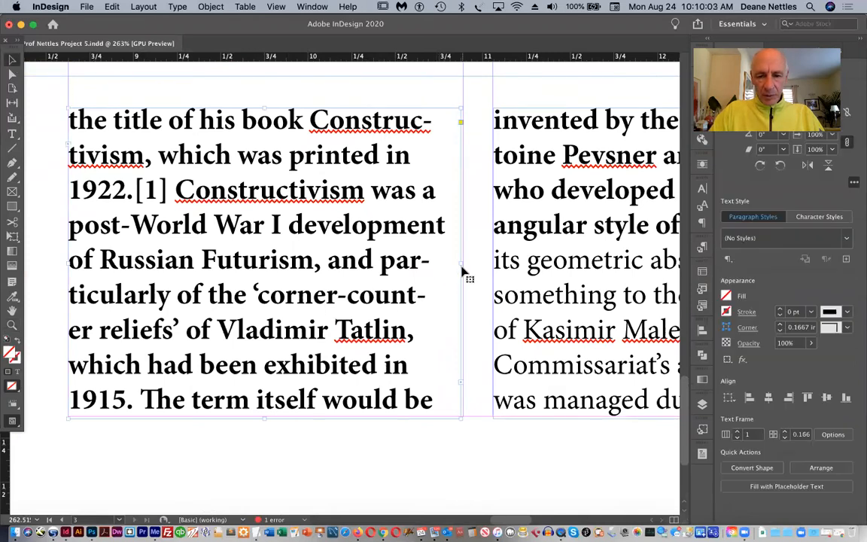
left_click_drag(461, 262, 463, 263)
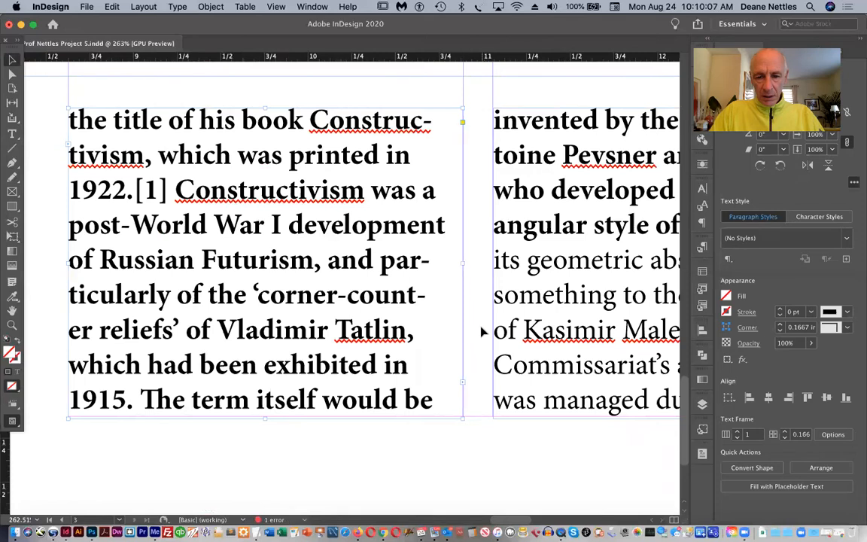
Fit the third text frame's lower-right corner to the intersection of the column guide and the bottom margin
scroll(483, 332, "right", 10)
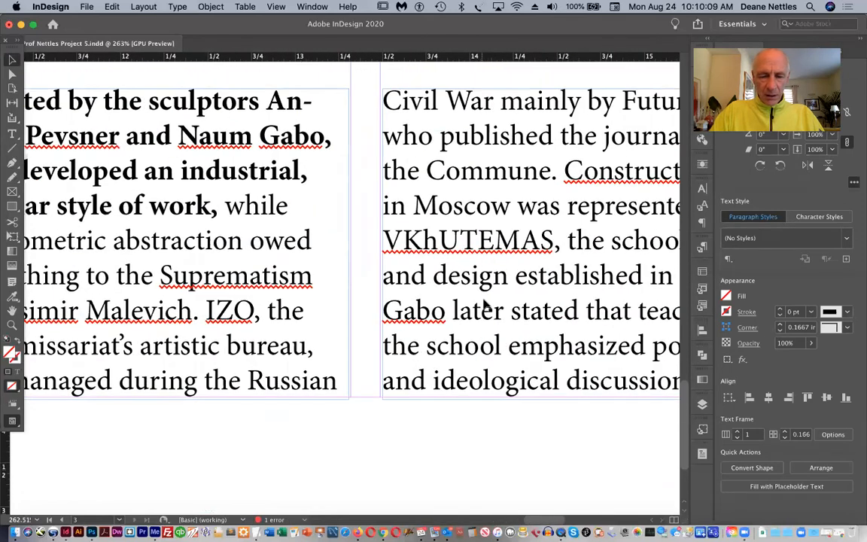
left_click(281, 243)
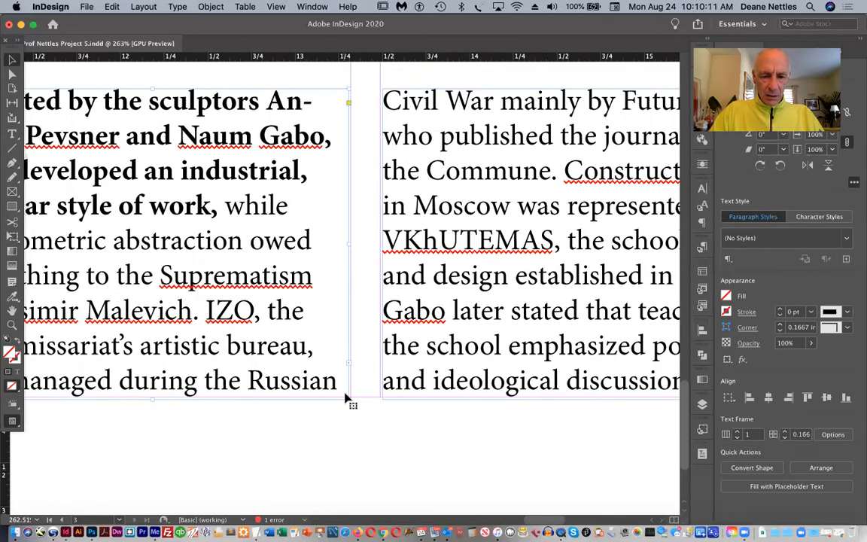
left_click_drag(348, 397, 351, 396)
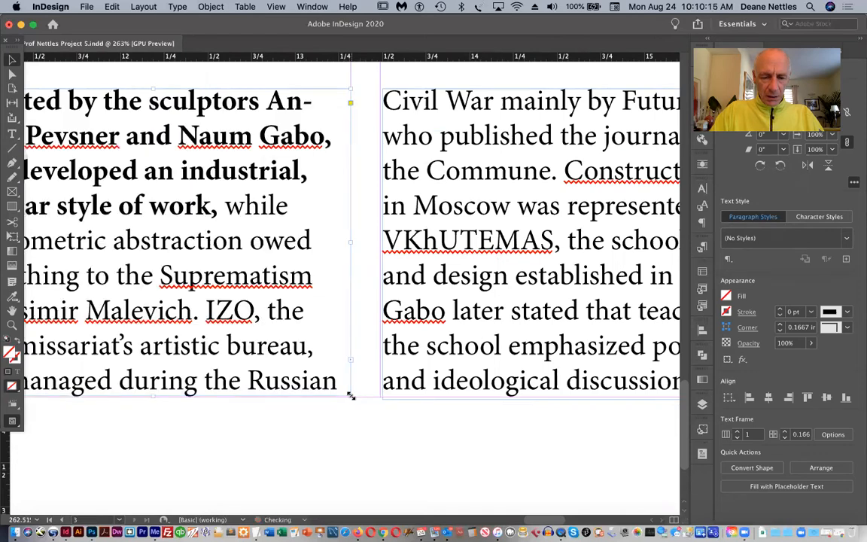
Widen the fourth column's text frame slightly so its right edge meets the page margin
left_click(424, 256)
left_click_drag(424, 251, 427, 255)
scroll(461, 294, "right", 10)
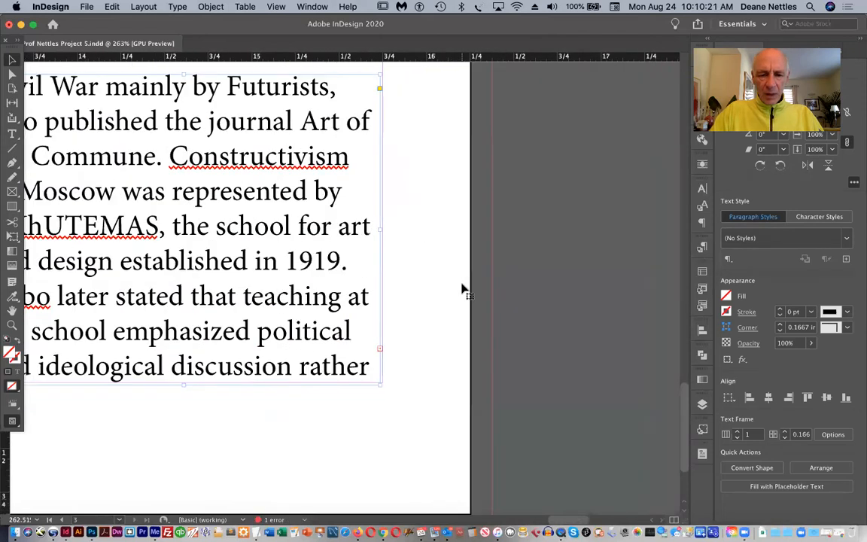
left_click_drag(378, 229, 381, 229)
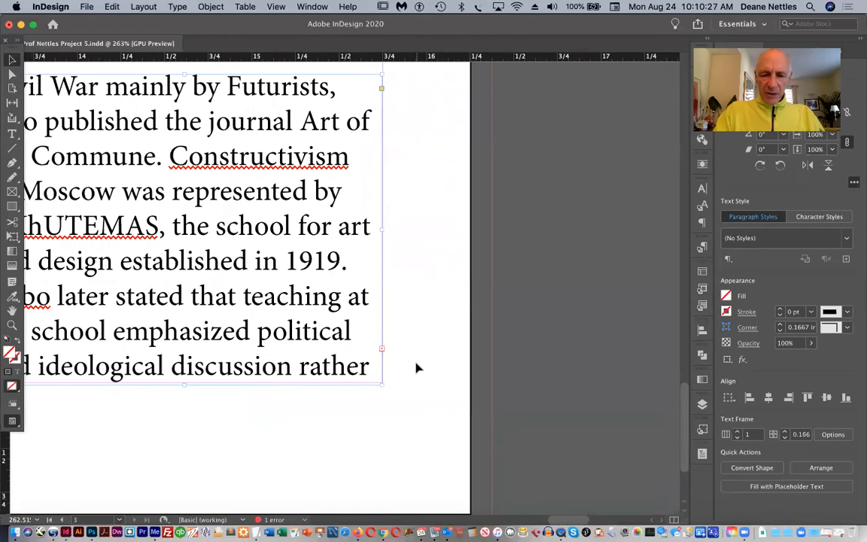
Place a horizontal ruler guide across the spread along the top of the article's text columns
key("super+0")
scroll(418, 369, "left", 5)
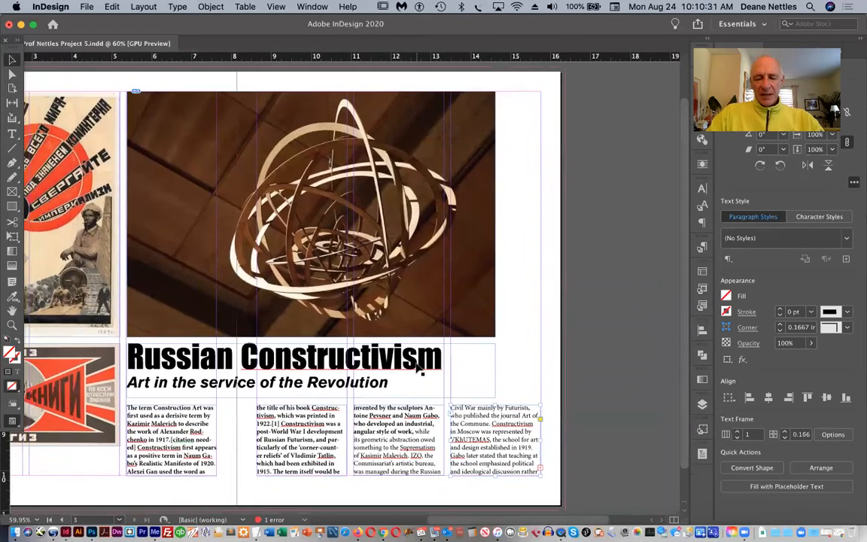
scroll(420, 369, "left", 3)
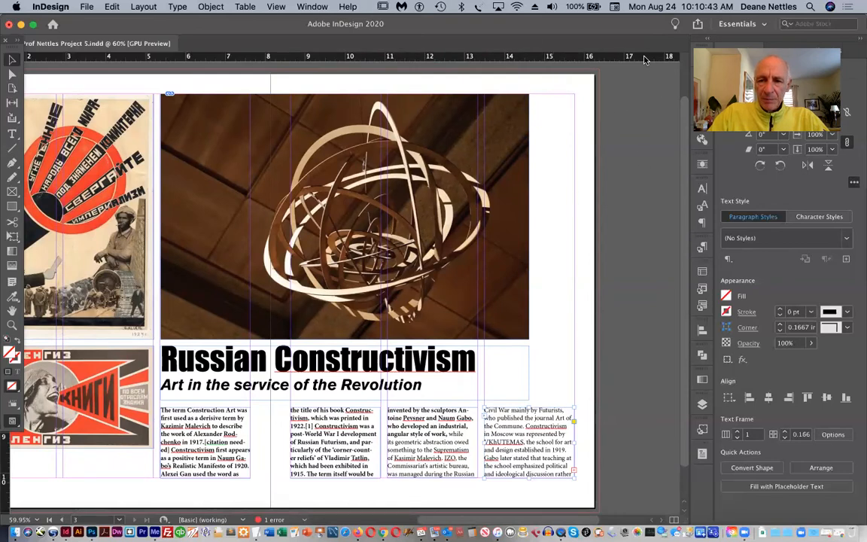
left_click_drag(580, 59, 624, 407)
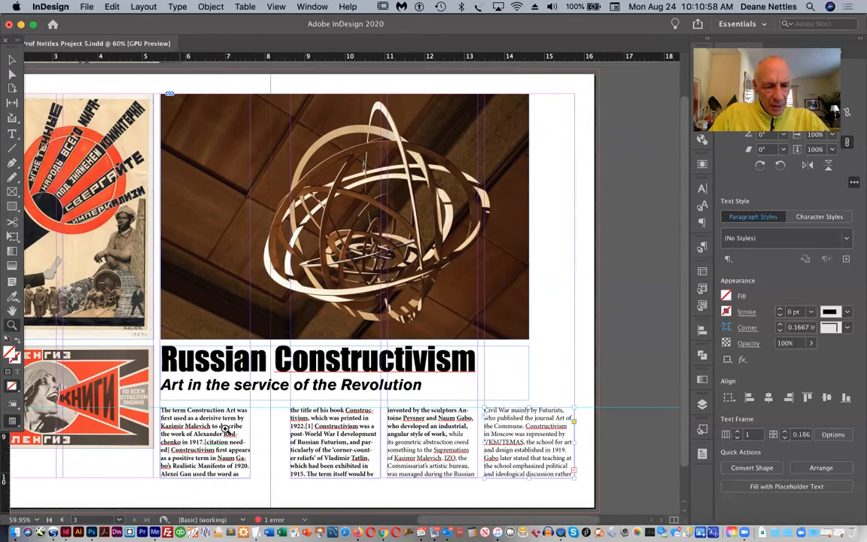
Extend the heading frame's left edge slightly past the column guide to line the big letters up optically with the article text
left_click(165, 397)
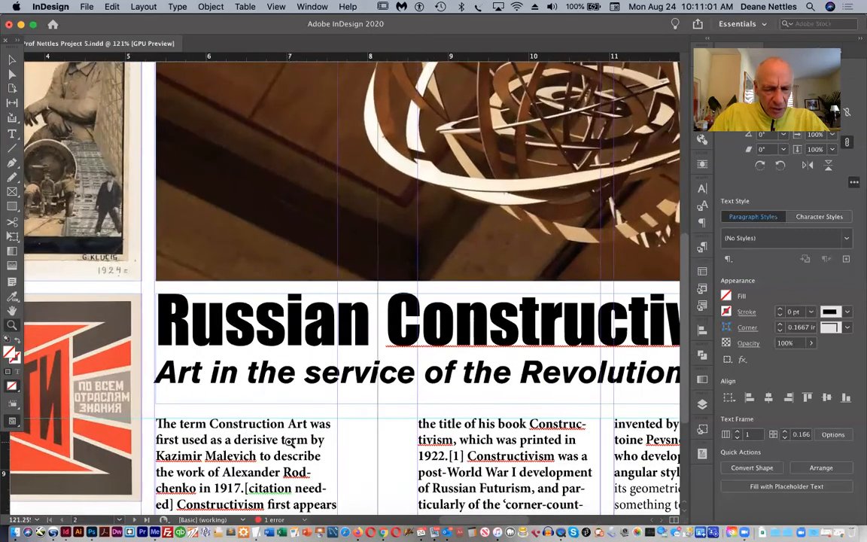
key("v")
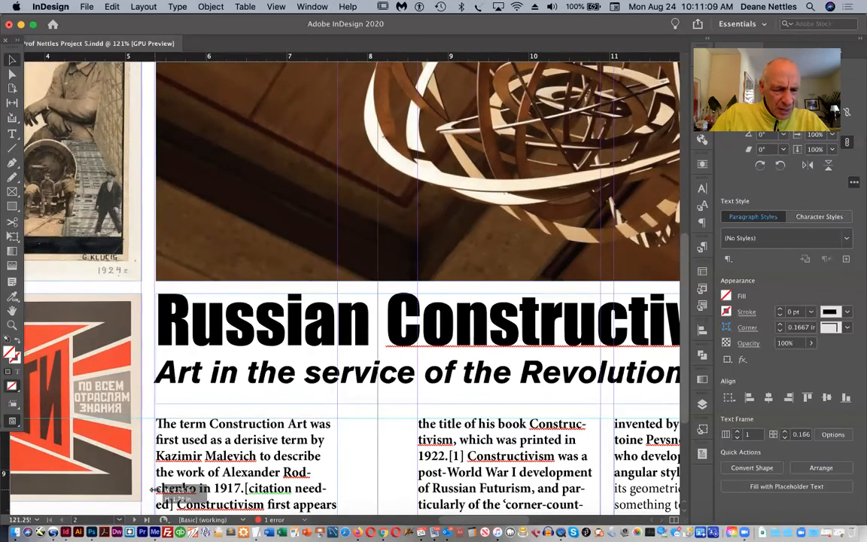
left_click(154, 345)
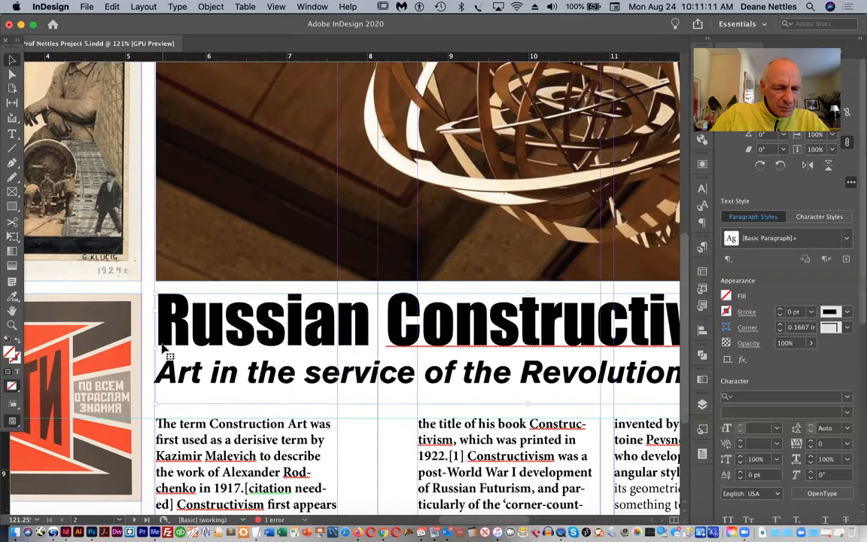
left_click_drag(154, 347, 151, 348)
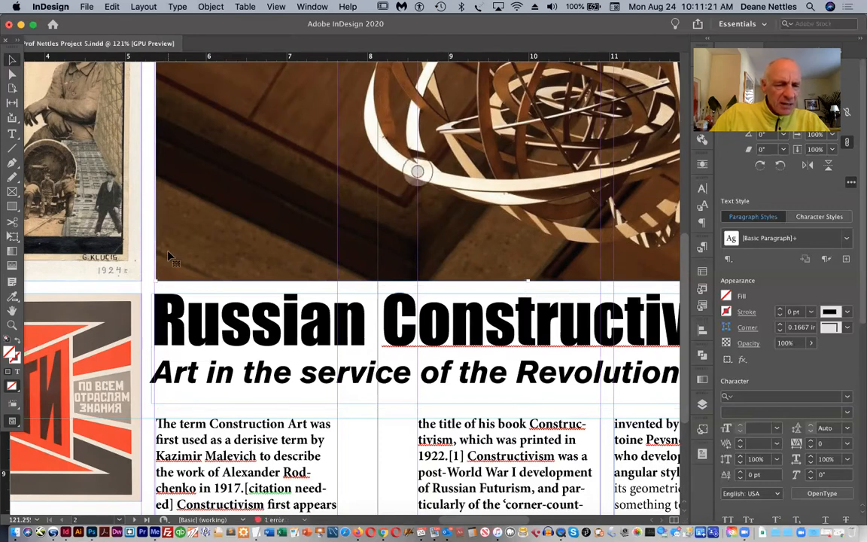
Extend the sculpture photo frame's left edge slightly outward toward the column guide
left_click(184, 207)
scroll(184, 207, "up", 5)
left_click_drag(157, 145, 156, 146)
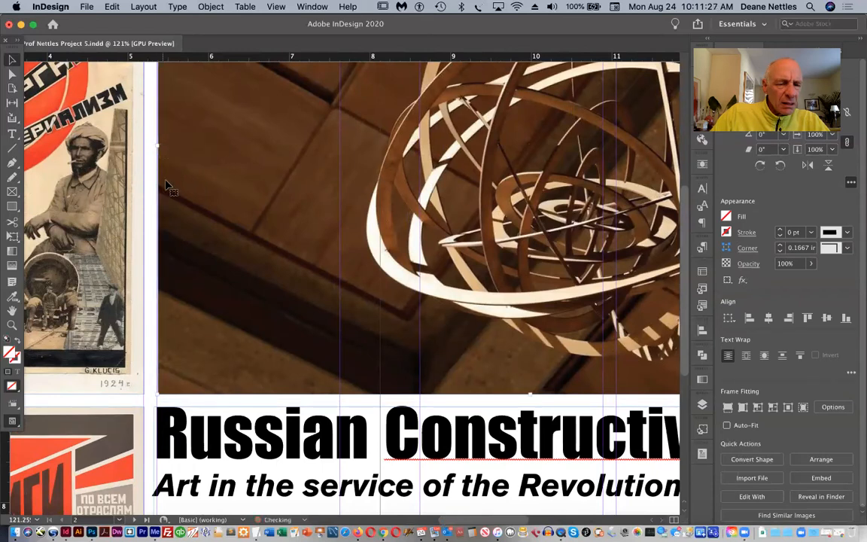
Nudge the sculpture photo left inside its frame to cover the edge, and deselect it
key("a")
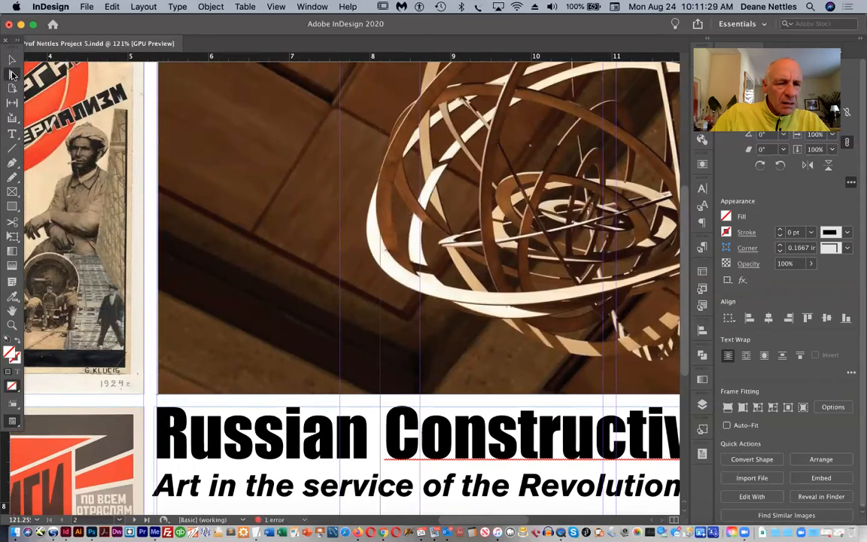
left_click(238, 205)
key("Left")
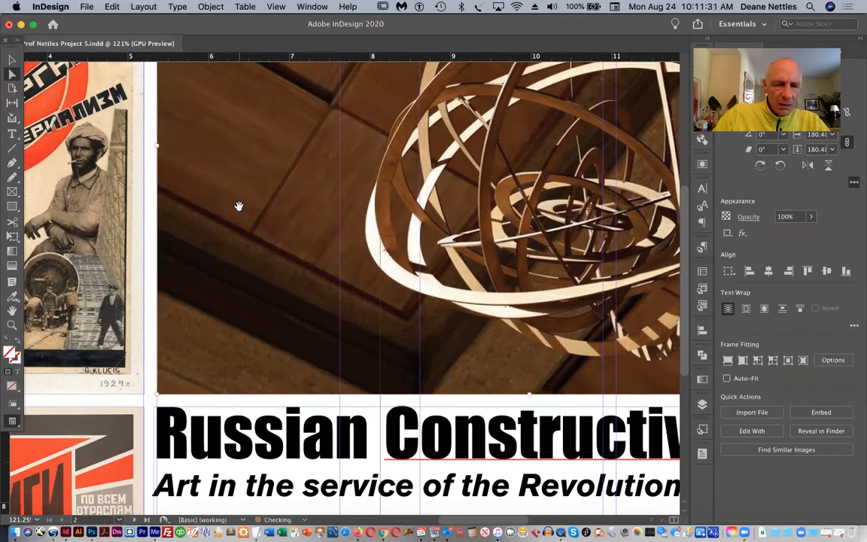
left_click(12, 59)
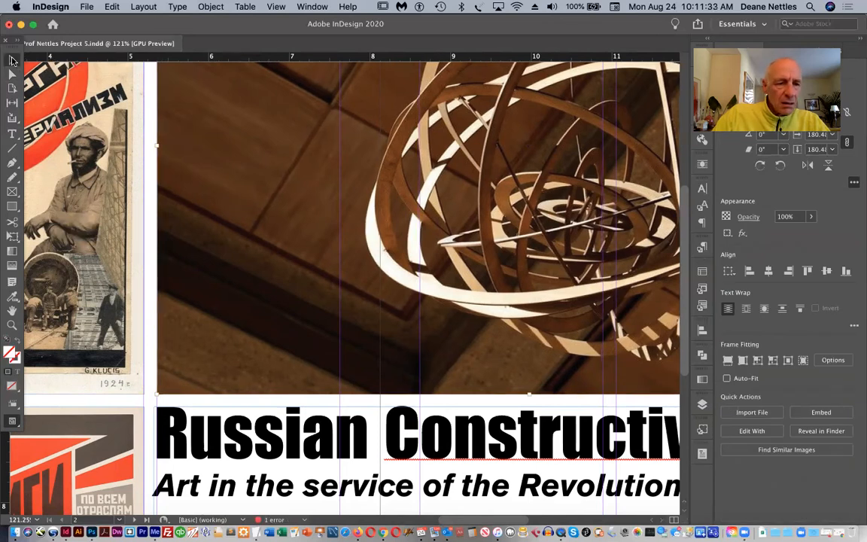
left_click(150, 261)
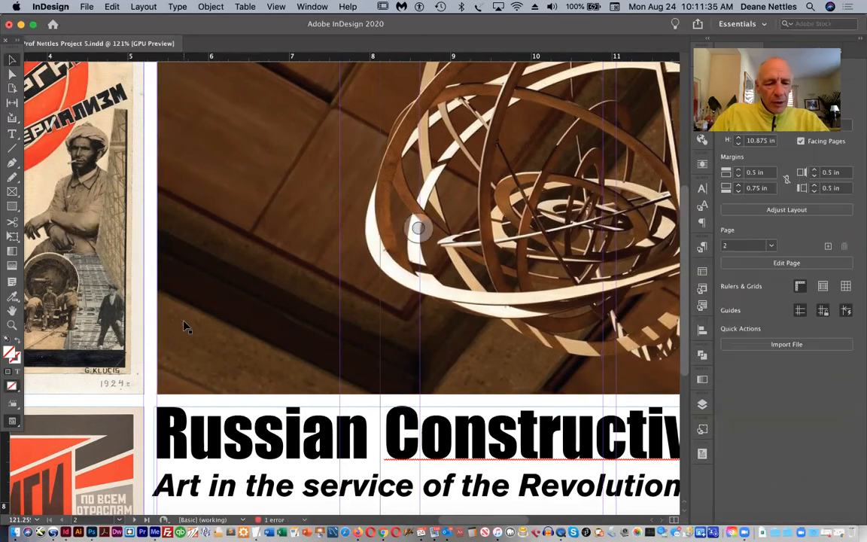
Examine how the heading, sculpture photo and four article columns line up with the column guides across the spread
scroll(187, 326, "down", 10)
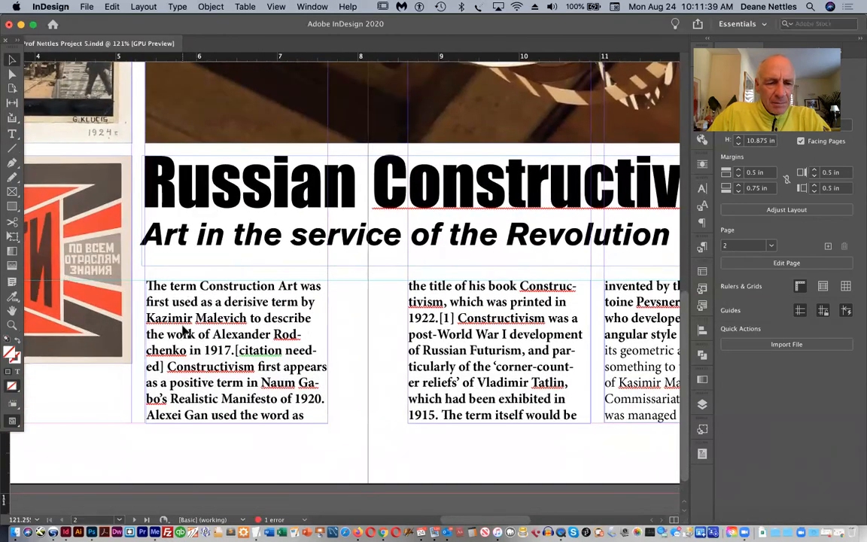
scroll(184, 332, "left", 1)
scroll(184, 332, "right", 4)
scroll(184, 333, "up", 1)
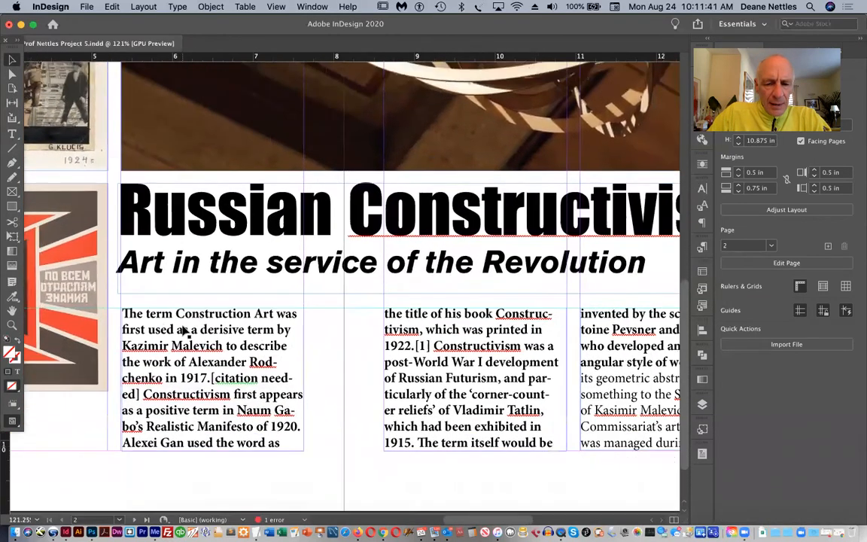
scroll(184, 331, "right", 3)
scroll(183, 332, "up", 1)
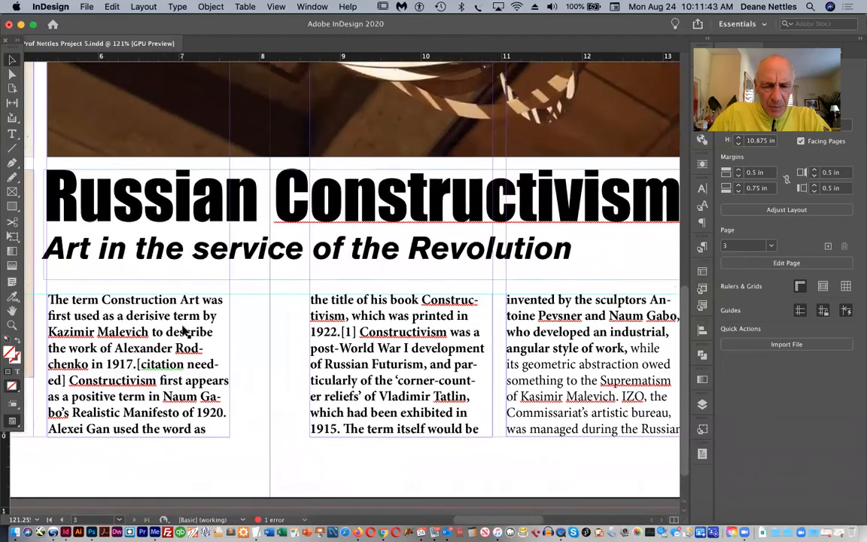
left_click(383, 351)
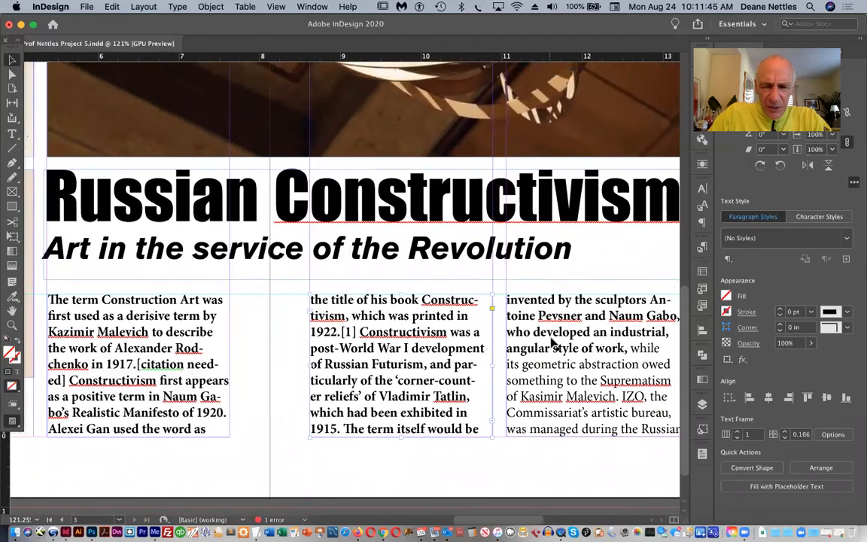
scroll(554, 343, "right", 11)
scroll(553, 343, "down", 1)
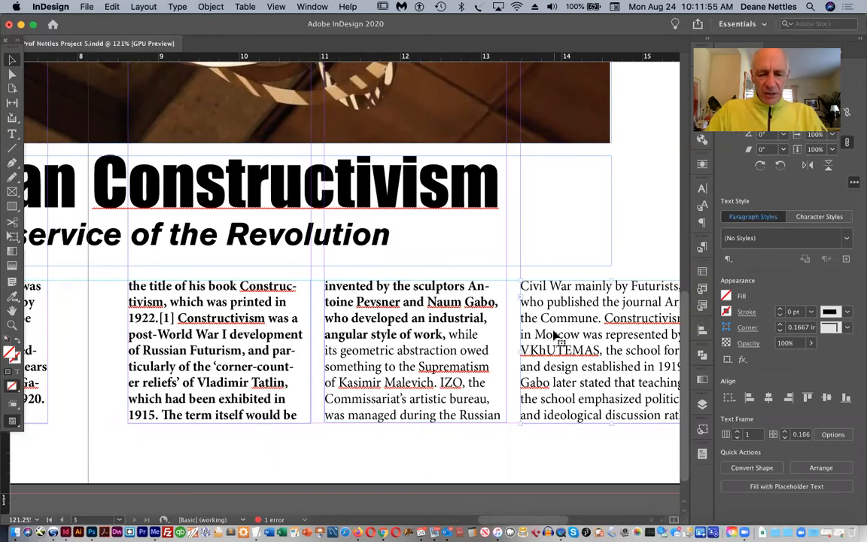
key("super+0")
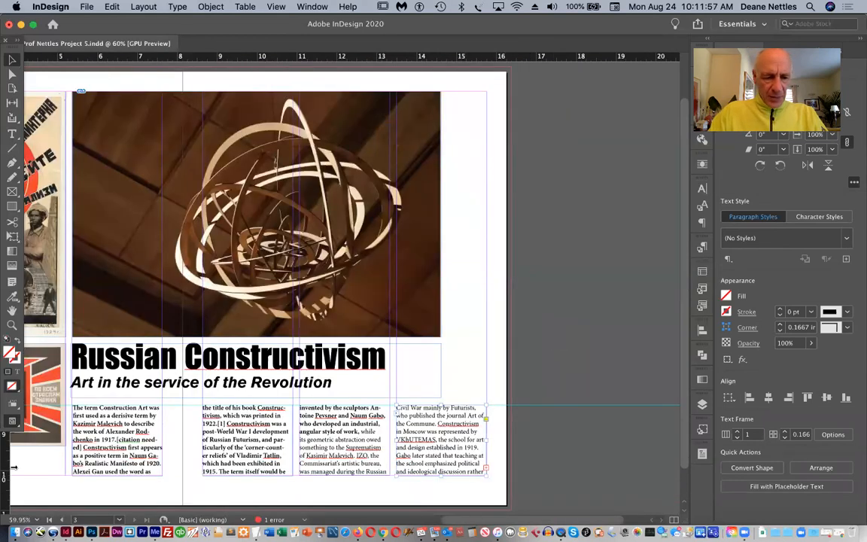
Select all four article text frames together and make the first column's frame the key object
left_click(107, 446)
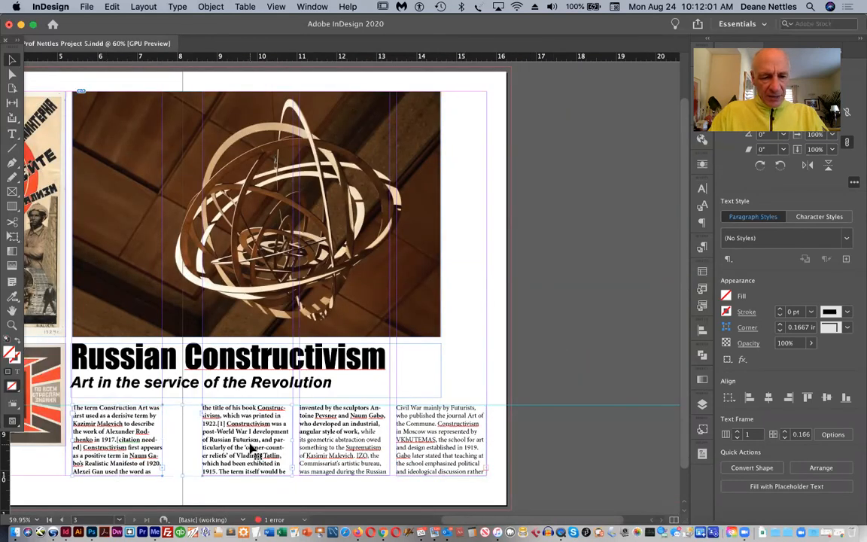
left_click(321, 444, "shift")
left_click(435, 451, "shift")
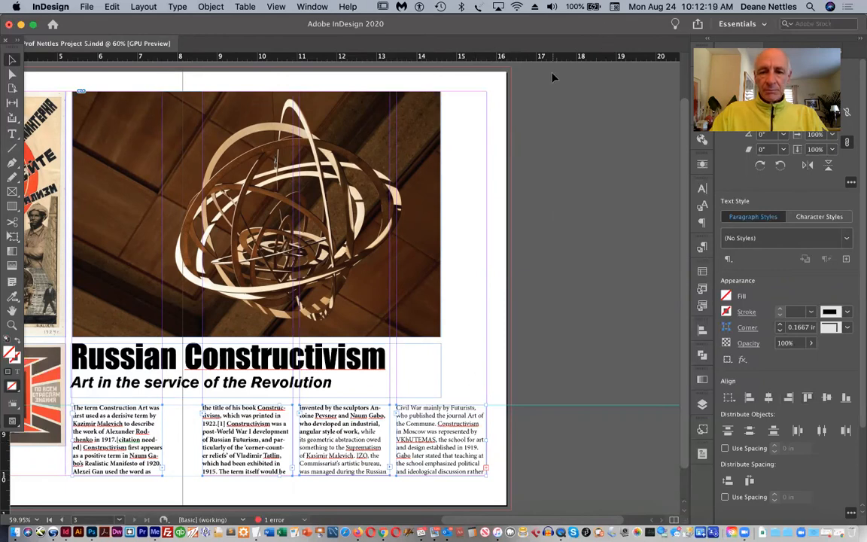
scroll(535, 136, "left", 5)
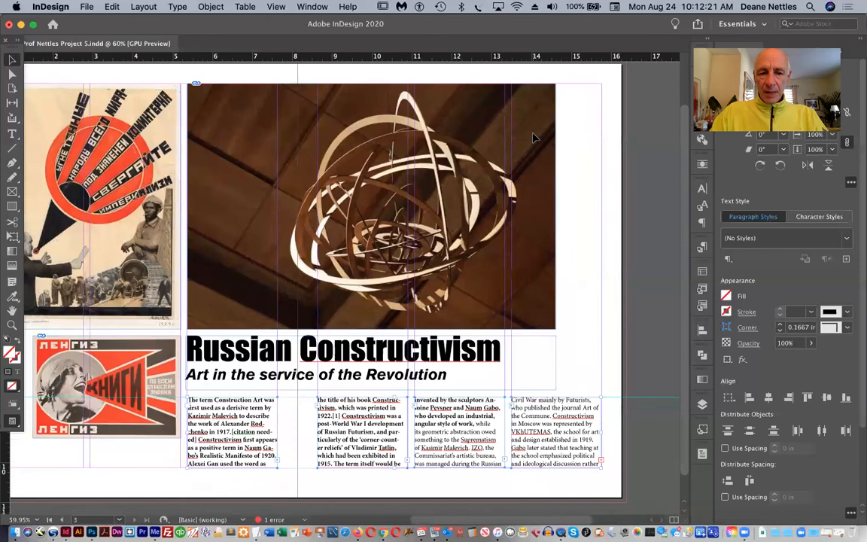
scroll(479, 119, "left", 2)
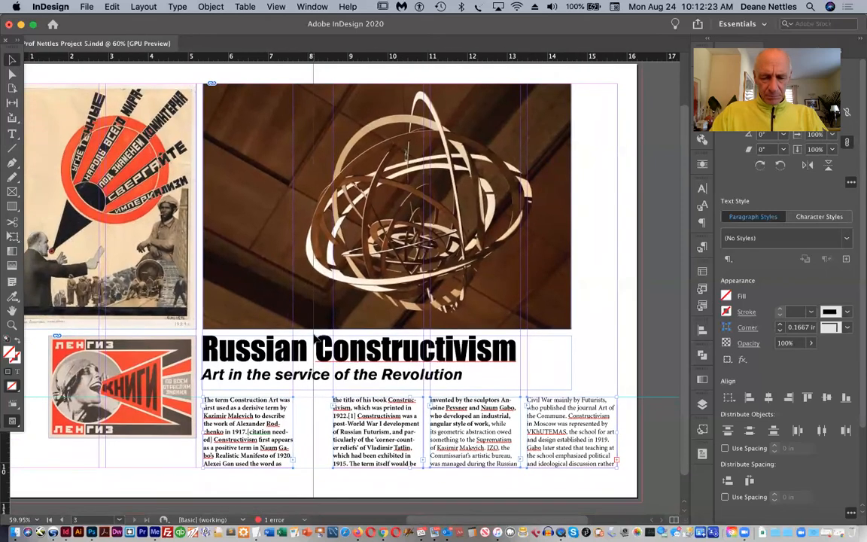
left_click(269, 425)
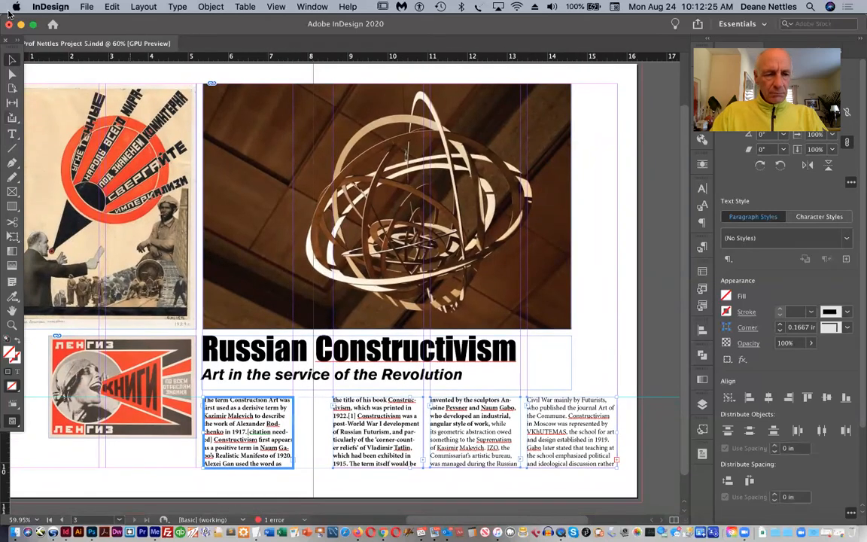
Delete the entire article text from the four threaded columns, leaving the empty frames in place
left_click(12, 134)
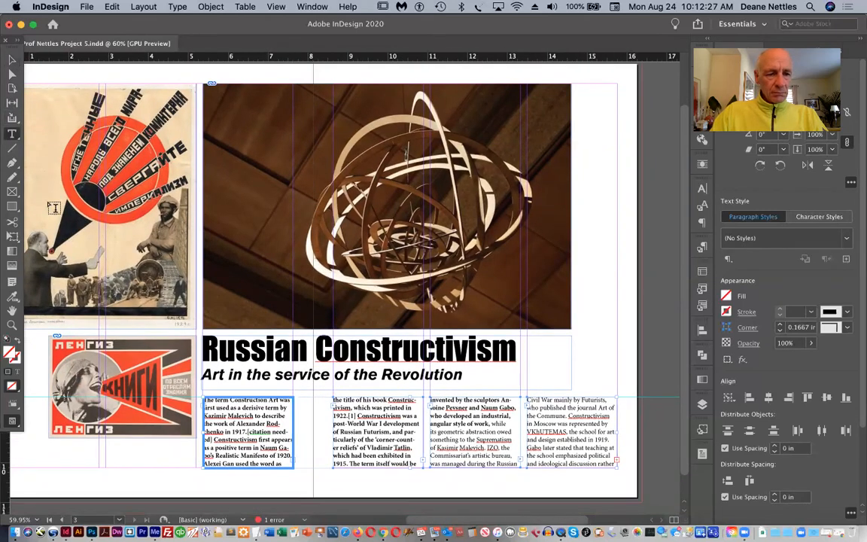
left_click(230, 415)
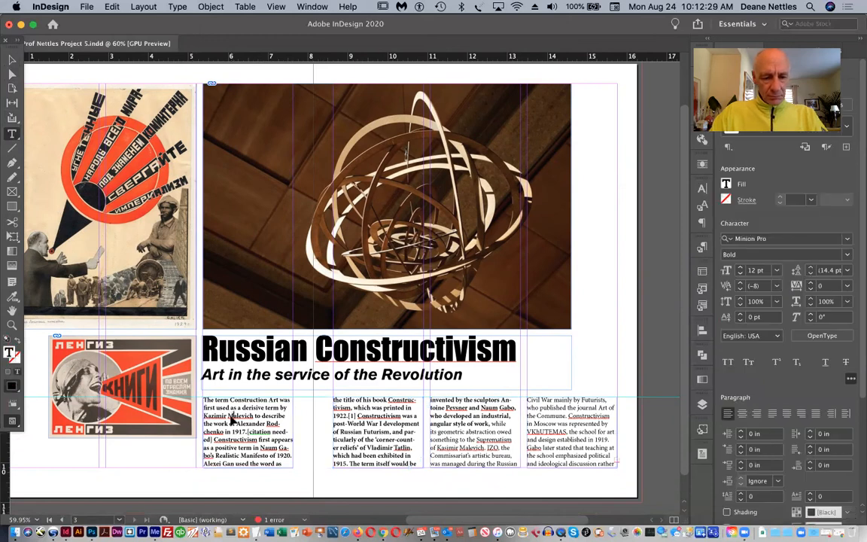
key("super+a")
key("BackSpace")
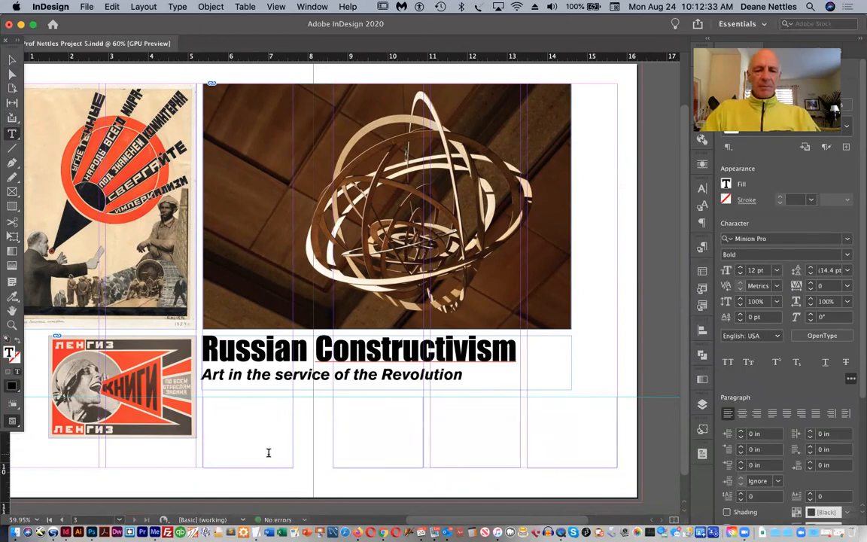
Place RussianConstructivist.doc into the threaded columns, removing styles and formatting but preserving local overrides and using typographer's quotes
left_click(85, 6)
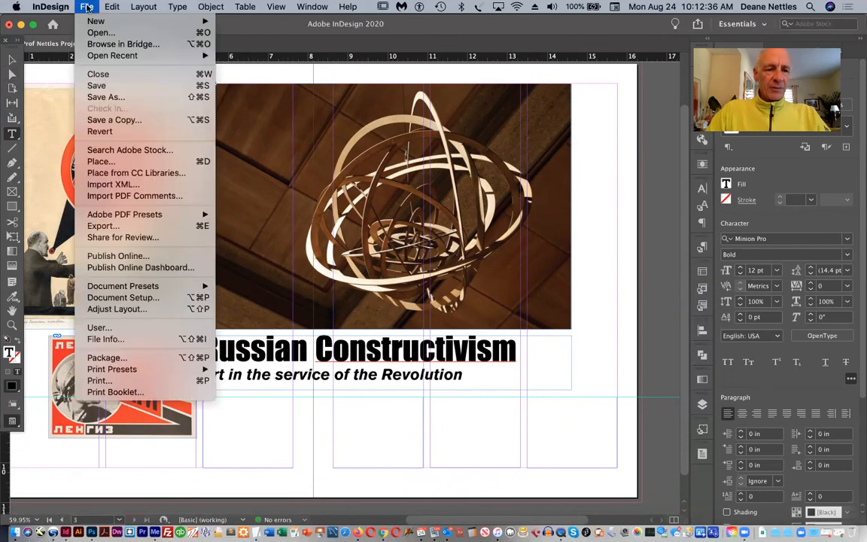
left_click(115, 162)
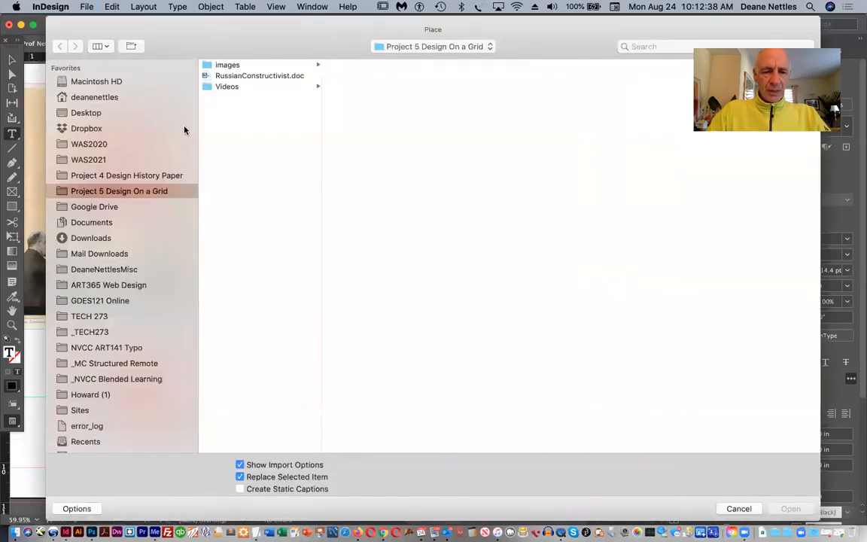
left_click(233, 76)
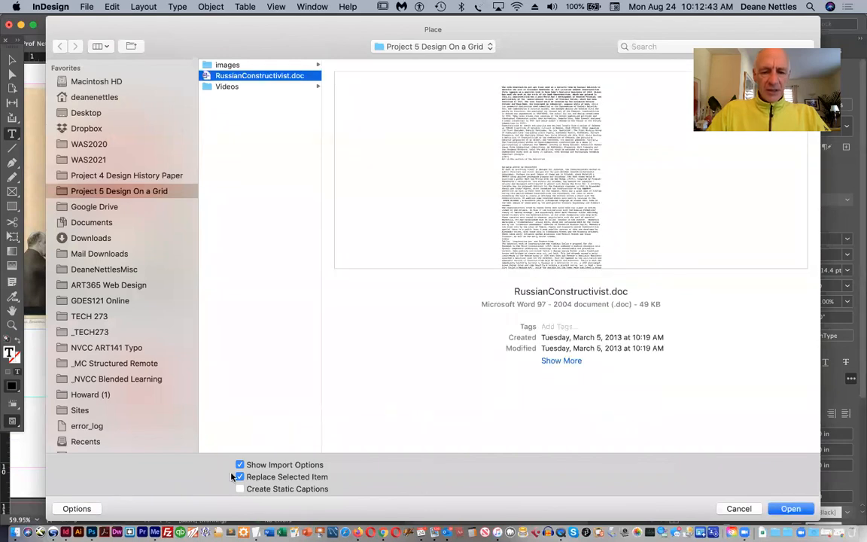
left_click(790, 510)
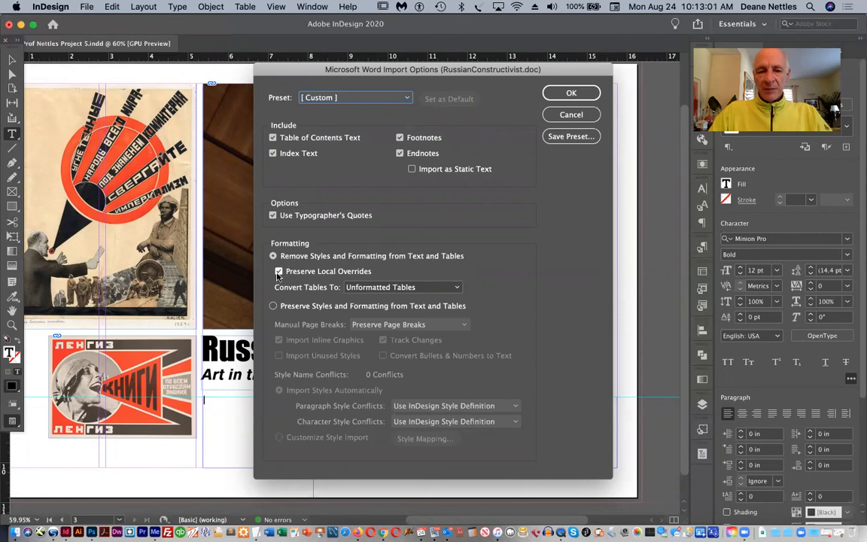
left_click(566, 92)
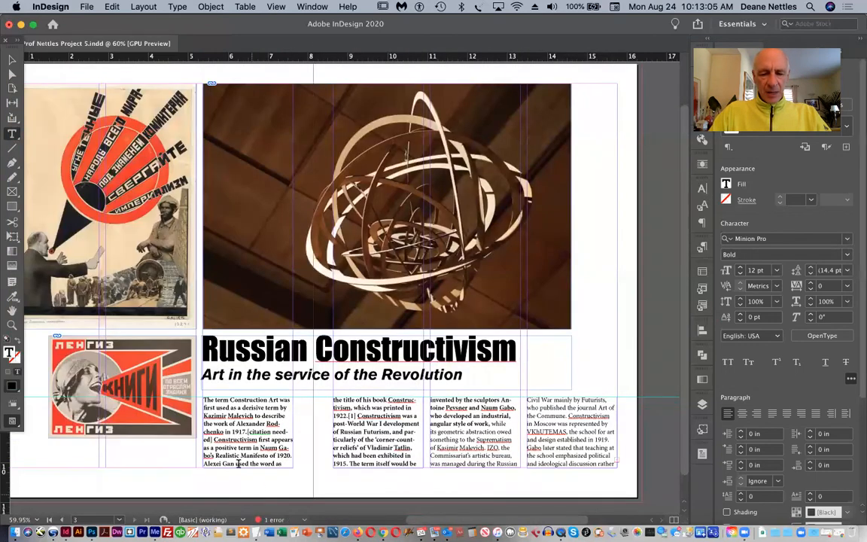